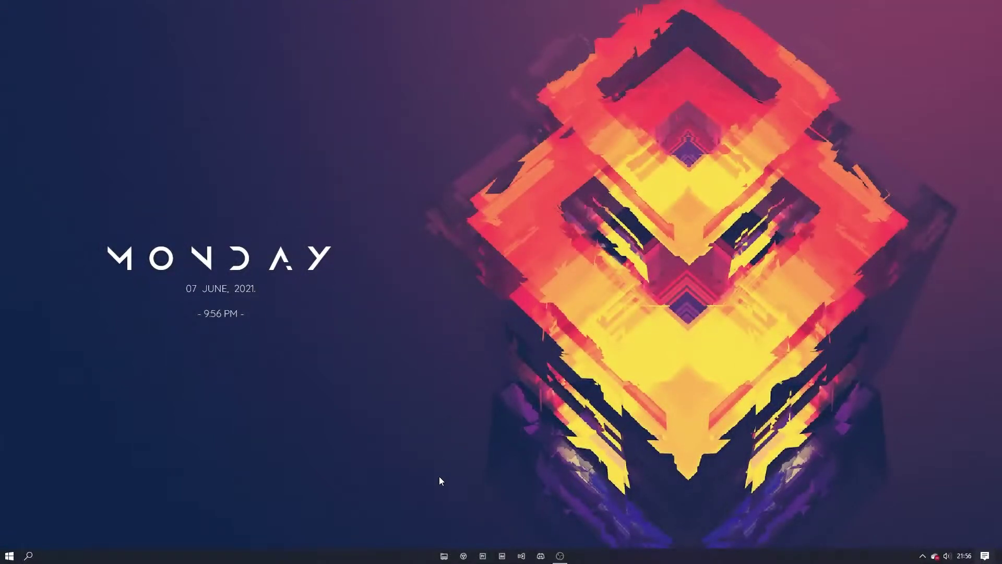
# Go to fabricmc.net in Chrome and look over the Fabric Loader installation section
pyautogui.click(463, 556)
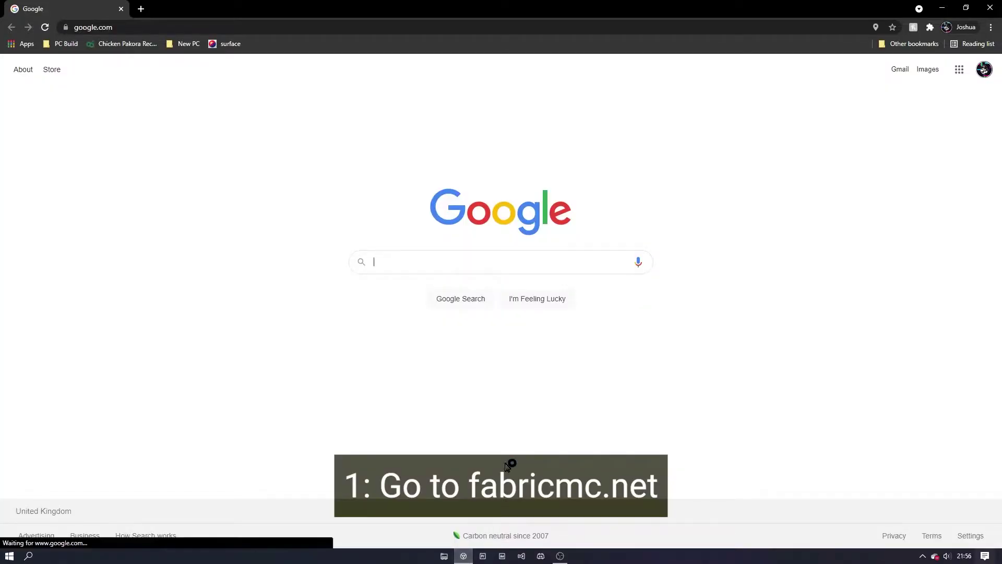
pyautogui.click(419, 30)
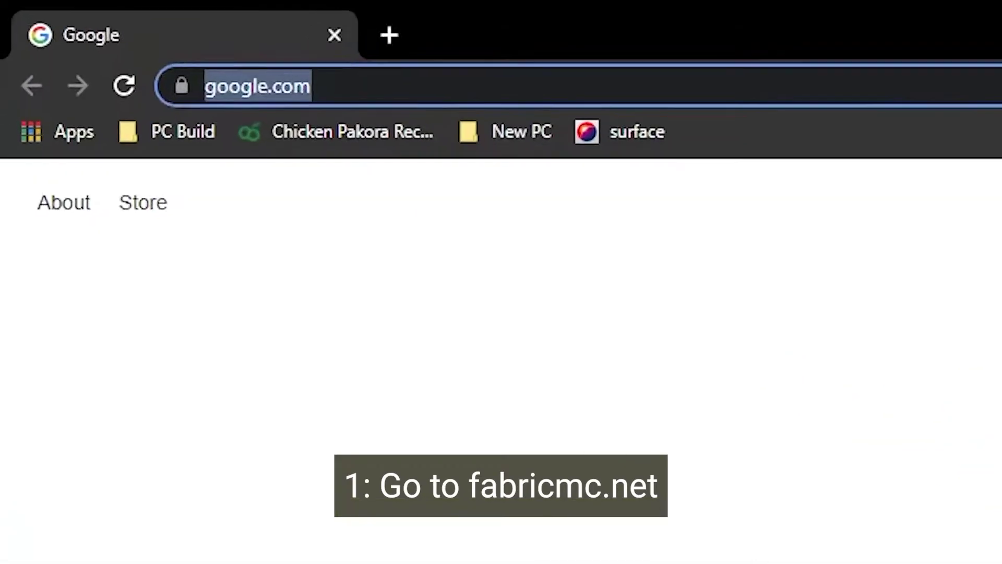
pyautogui.write('fab')
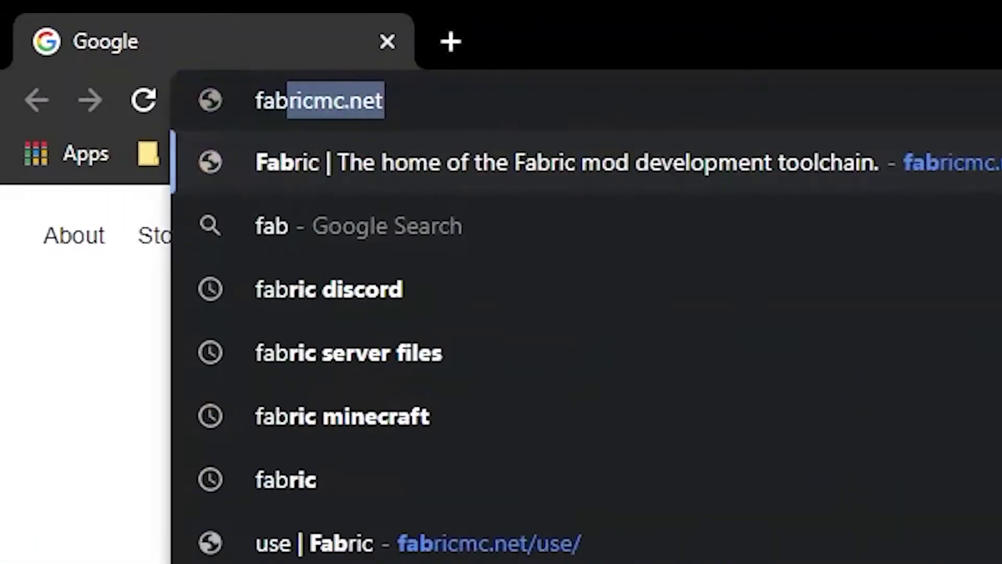
pyautogui.write('ricmc.net')
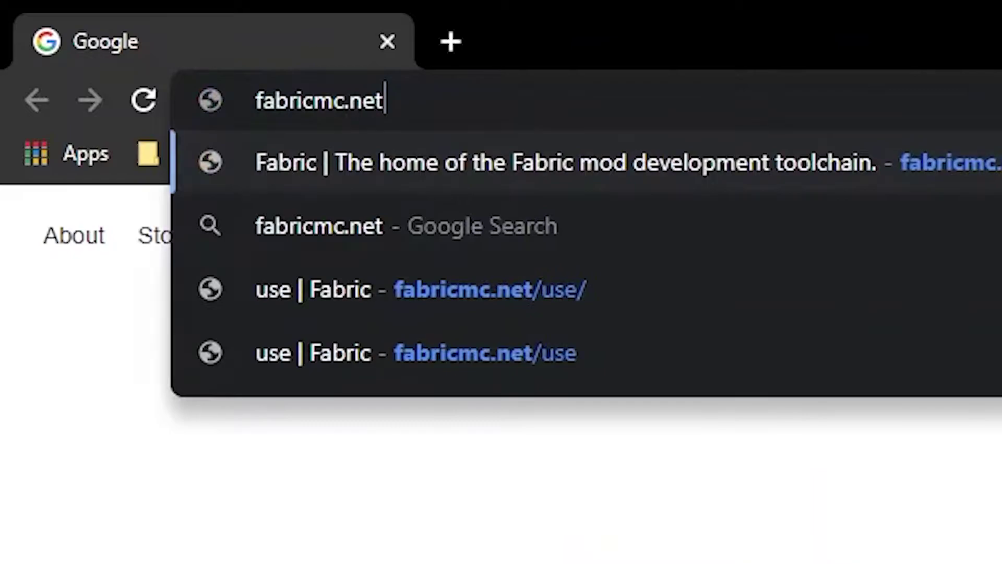
pyautogui.press('Return')
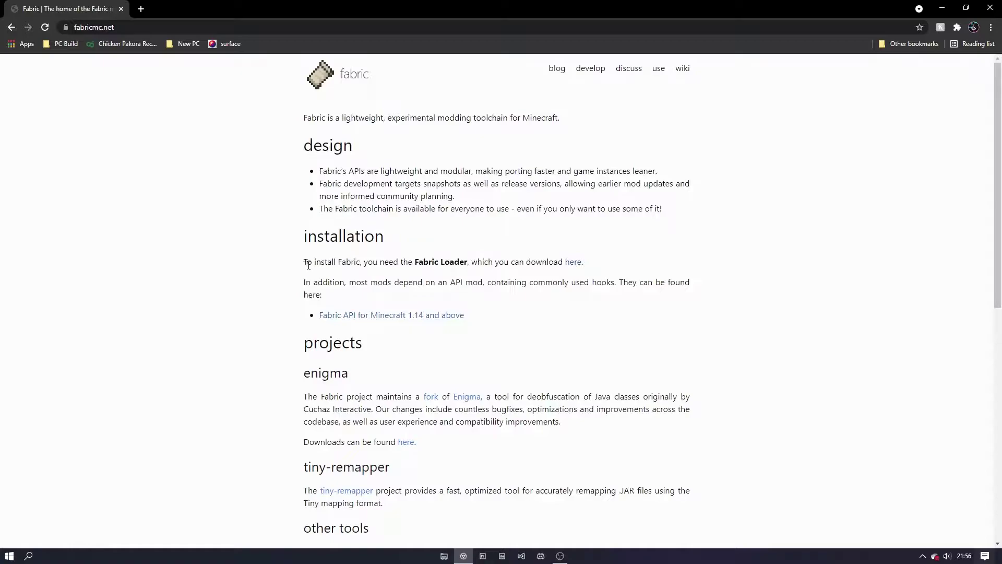
pyautogui.moveTo(312, 265); pyautogui.dragTo(564, 263)
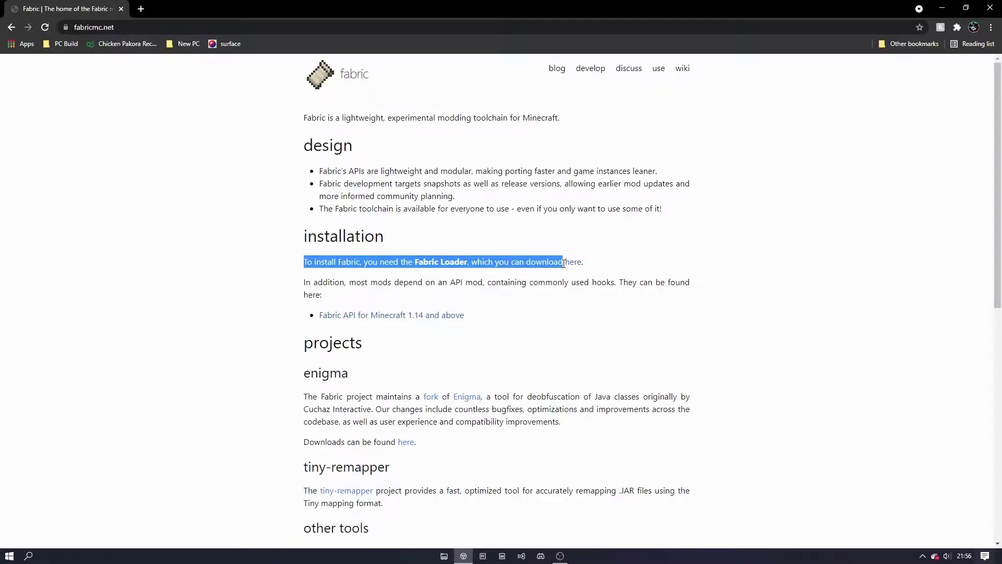
pyautogui.click(599, 267)
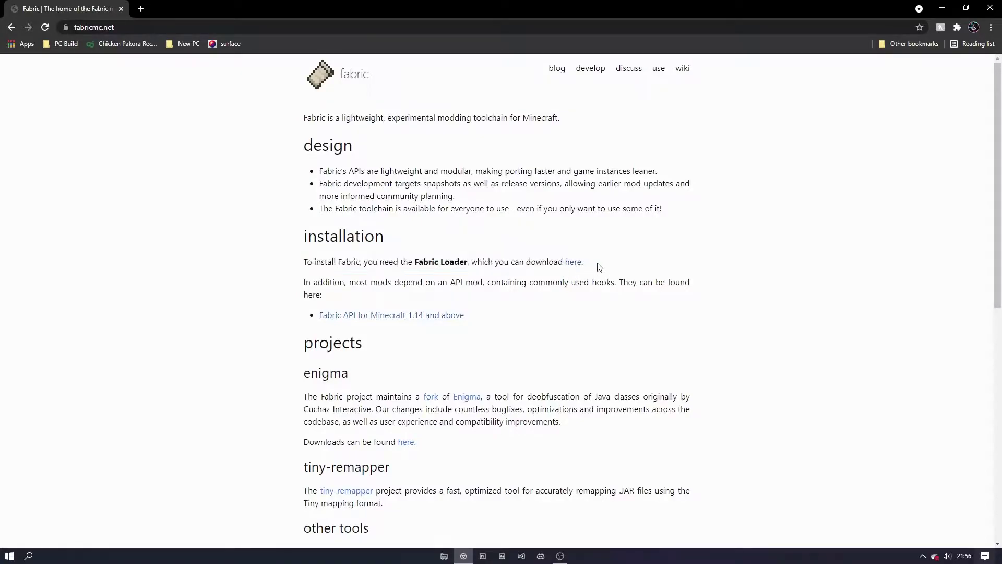
# Download the Universal/.JAR installer fabric-installer-0.7.3.jar, keeping it despite the harmful-file warning
pyautogui.click(571, 264)
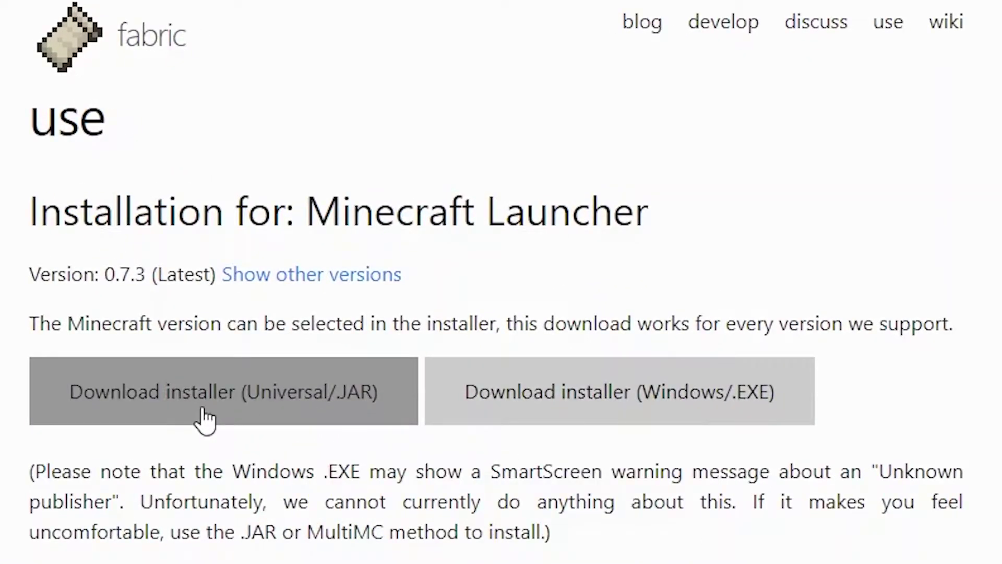
pyautogui.click(205, 417)
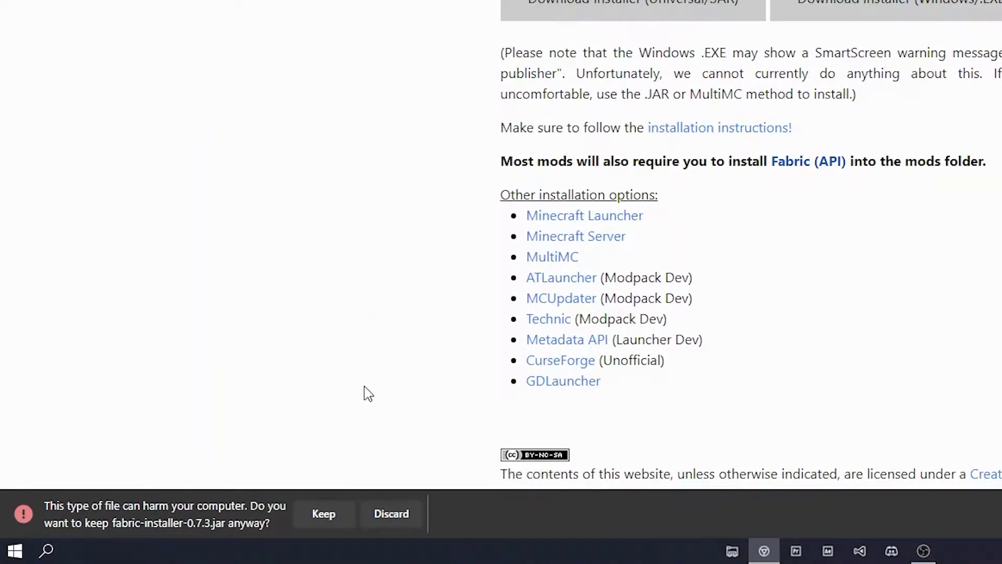
pyautogui.click(310, 524)
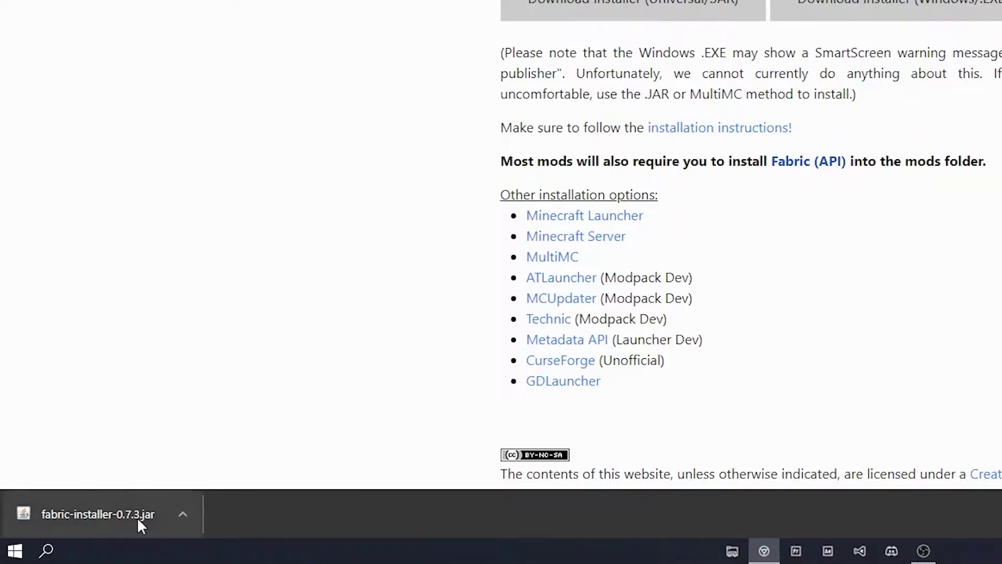
# Open a Windows Terminal in the Downloads folder holding fabric-installer-0.7.3.jar
pyautogui.click(732, 552)
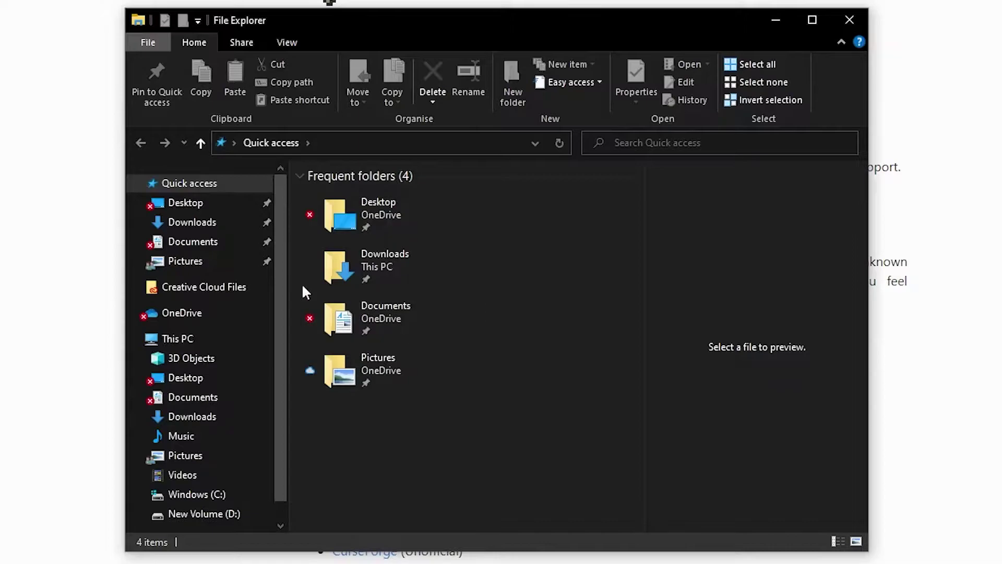
pyautogui.click(197, 224)
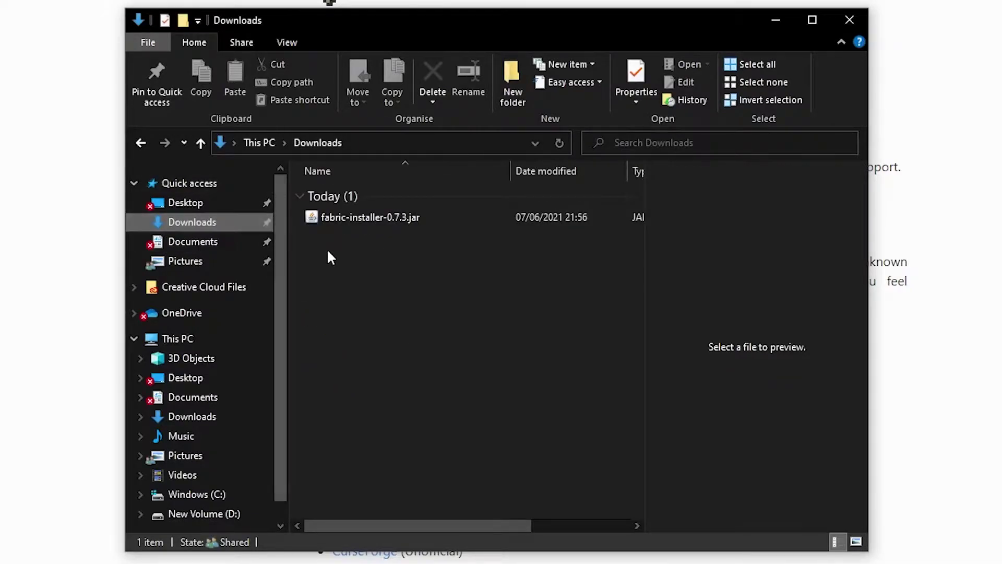
pyautogui.click(431, 220)
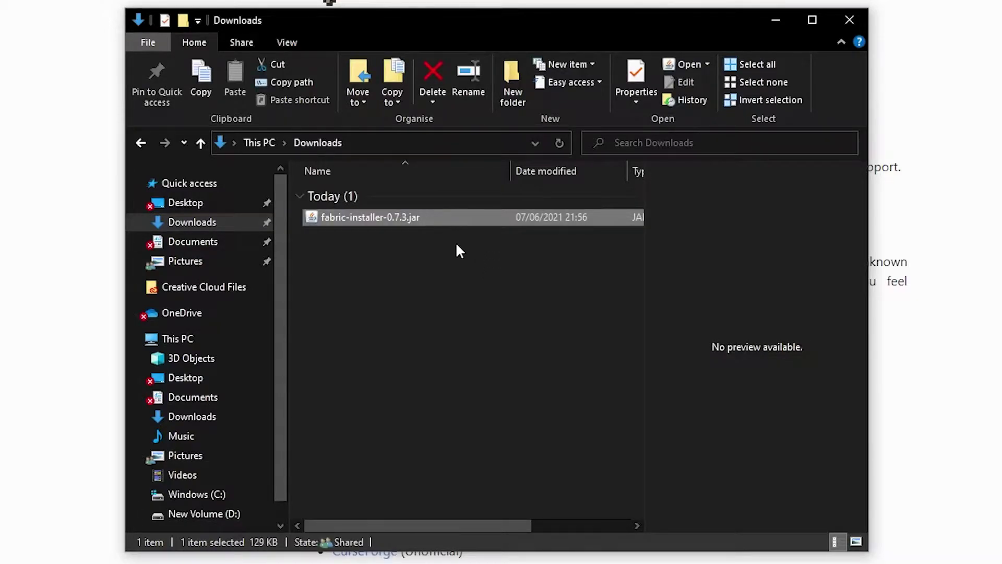
pyautogui.click(453, 277)
pyautogui.rightClick(452, 276)
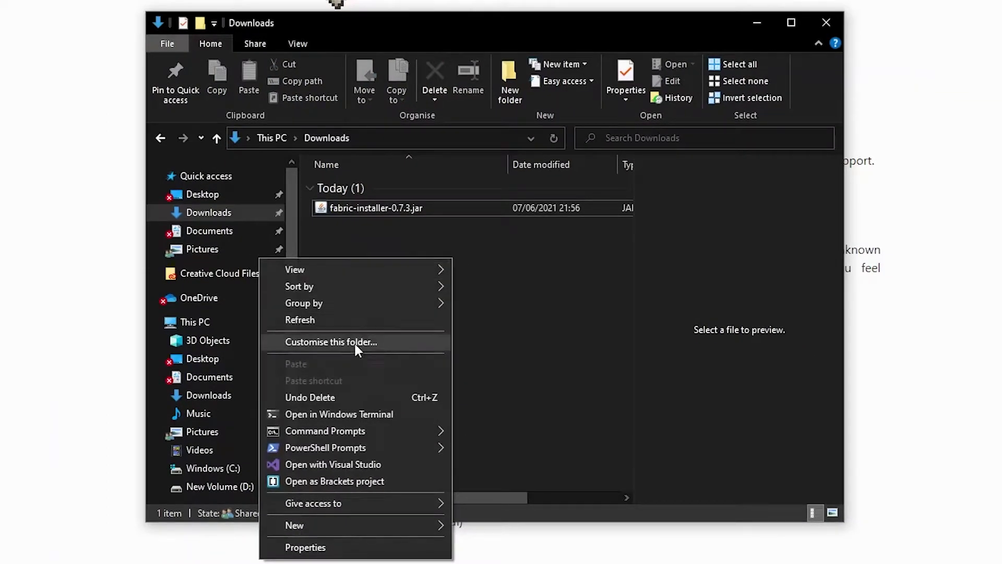
pyautogui.moveTo(343, 447)
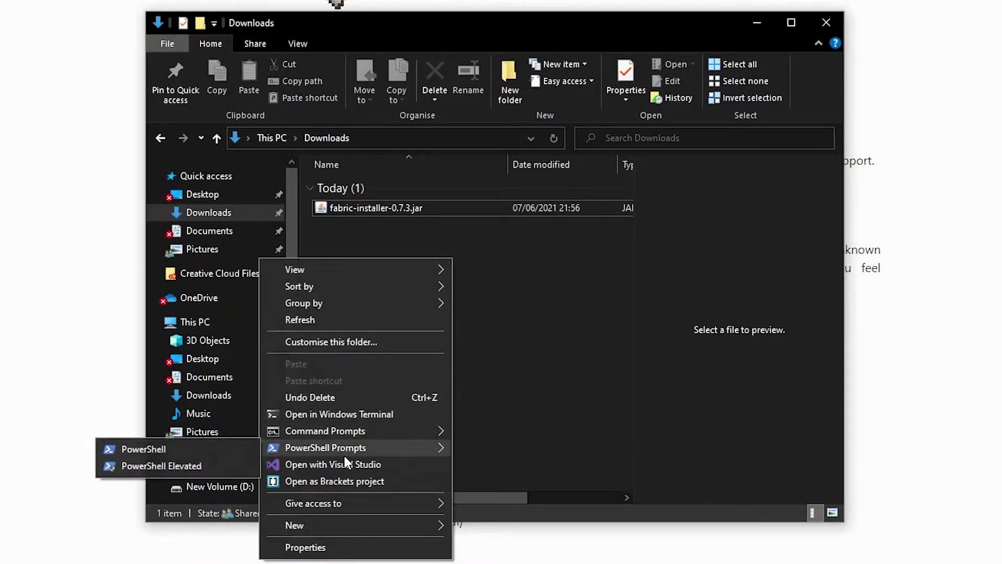
pyautogui.click(371, 414)
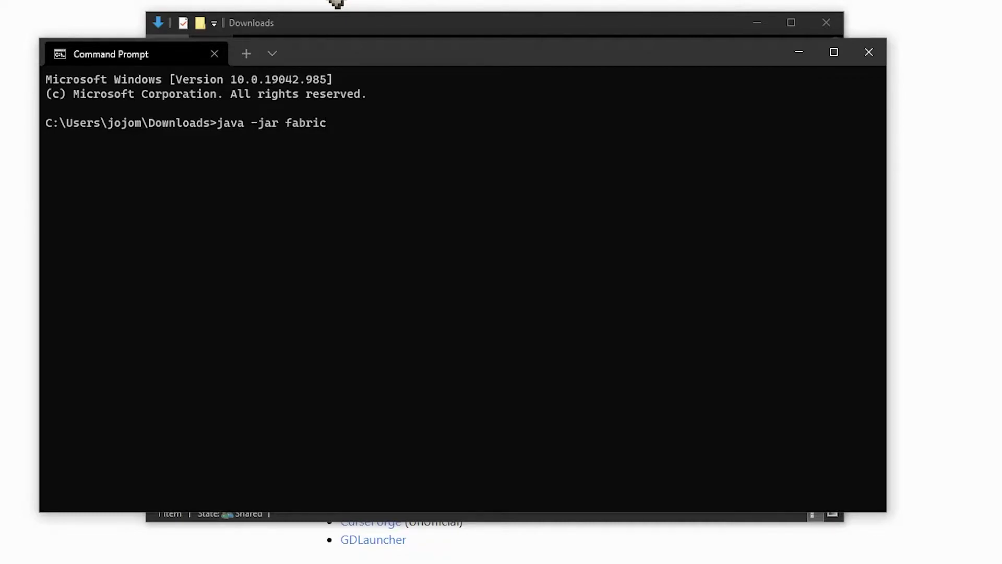
# Complete and run 'java -jar fabric-installer-0.7.3.jar' to launch the Fabric Installer
pyautogui.press('Tab')
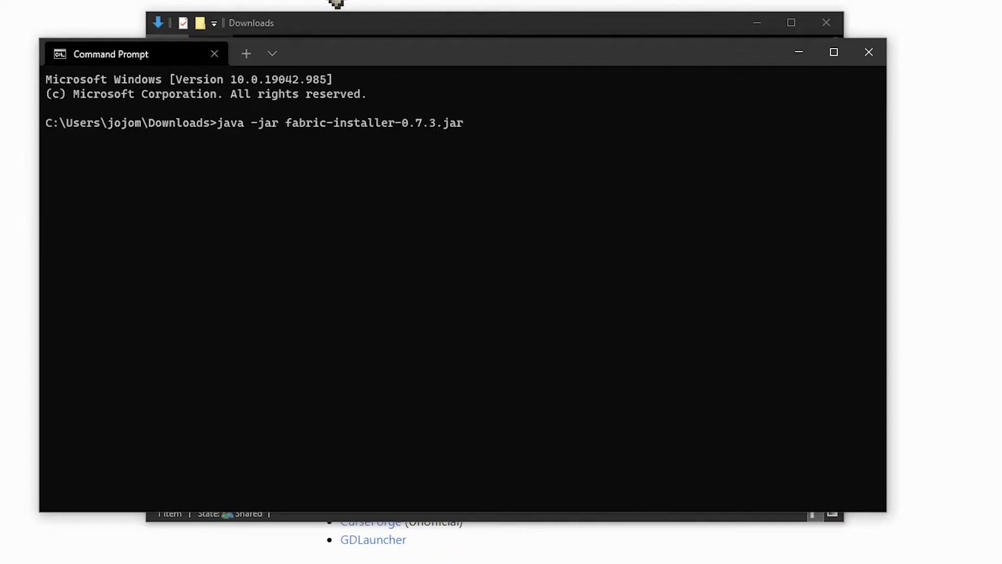
pyautogui.press('Return')
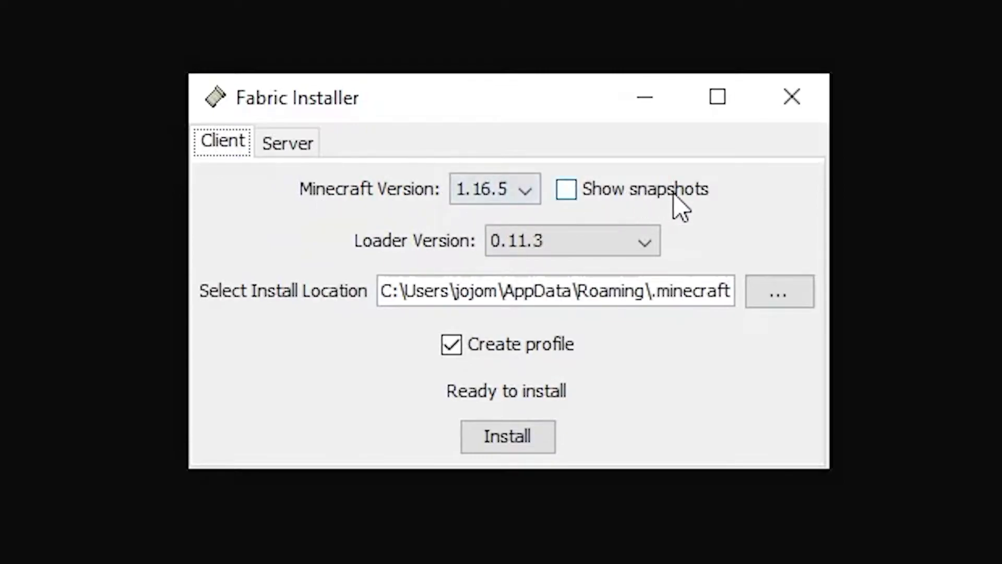
# Install Fabric Loader 0.11.3 for Minecraft 1.16.5 into the default .minecraft location
pyautogui.click(494, 206)
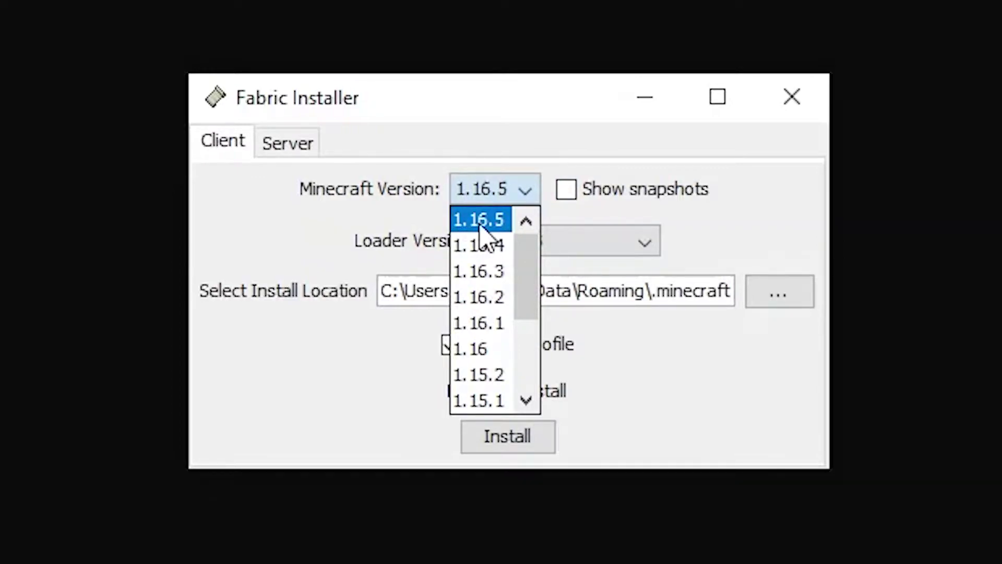
pyautogui.click(480, 225)
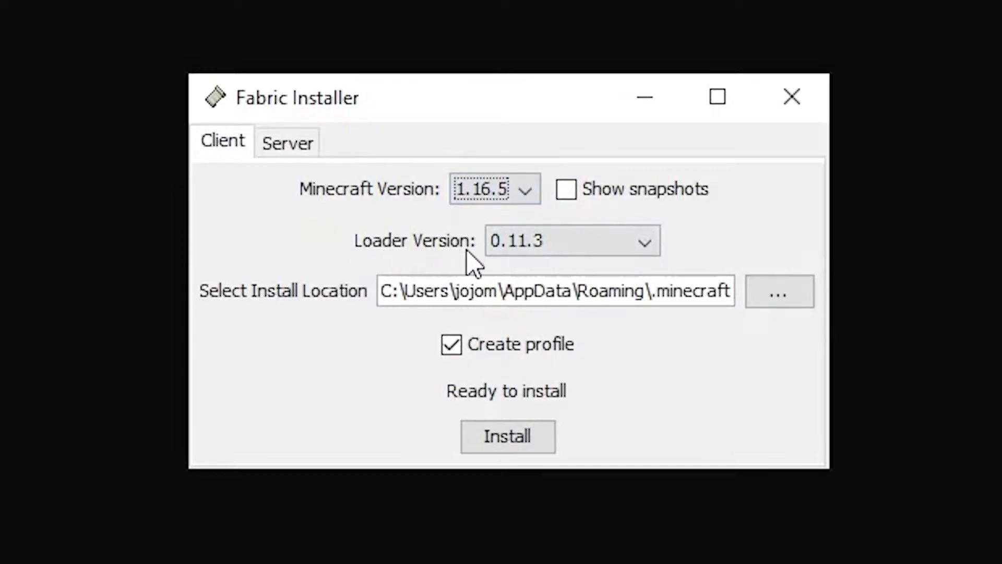
pyautogui.click(618, 247)
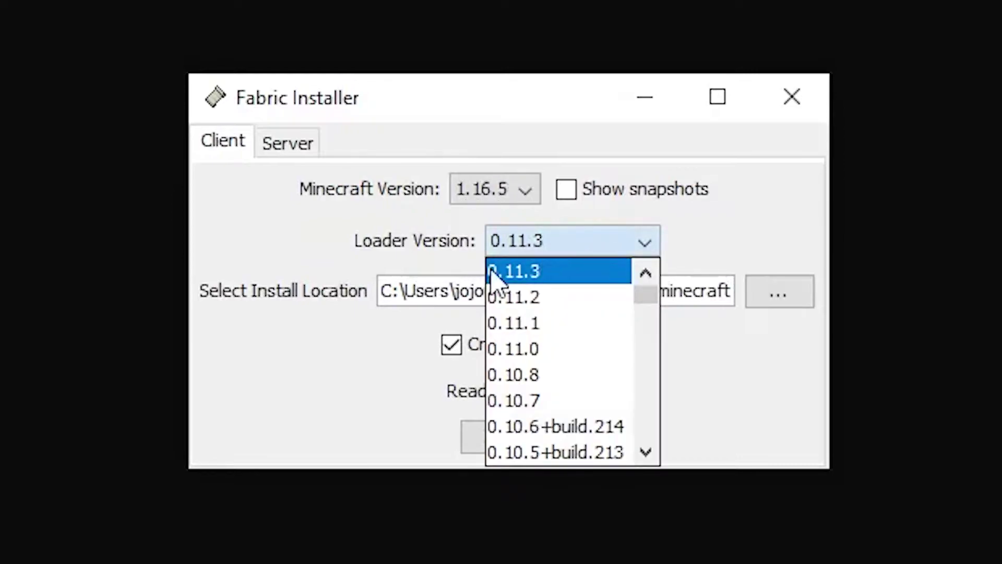
pyautogui.click(548, 276)
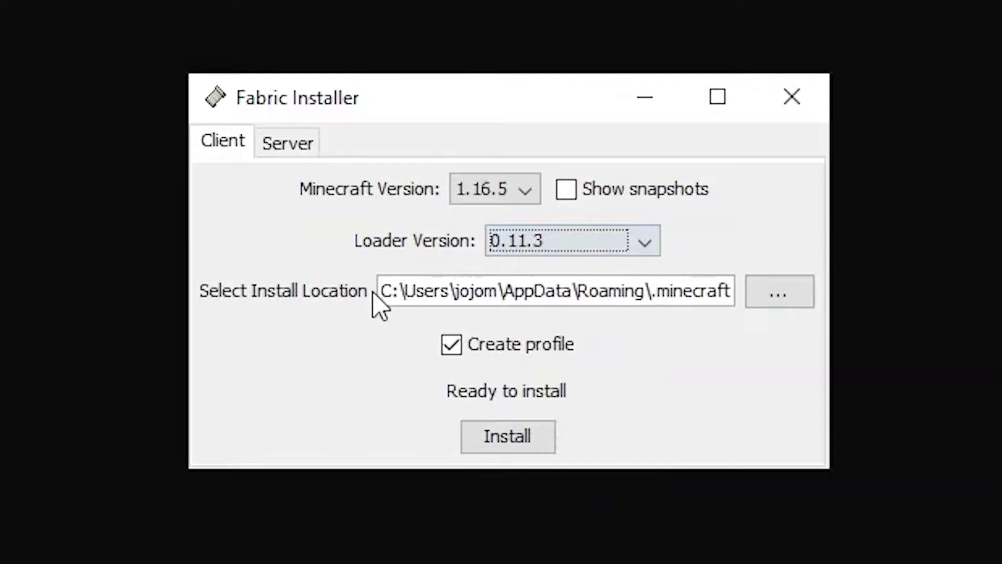
pyautogui.moveTo(379, 291); pyautogui.dragTo(733, 286)
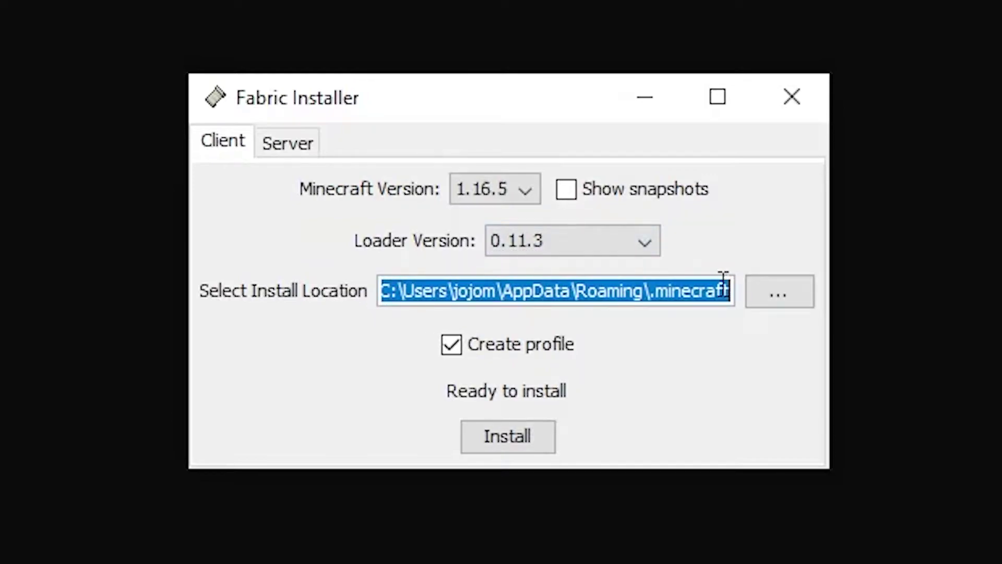
pyautogui.click(458, 291)
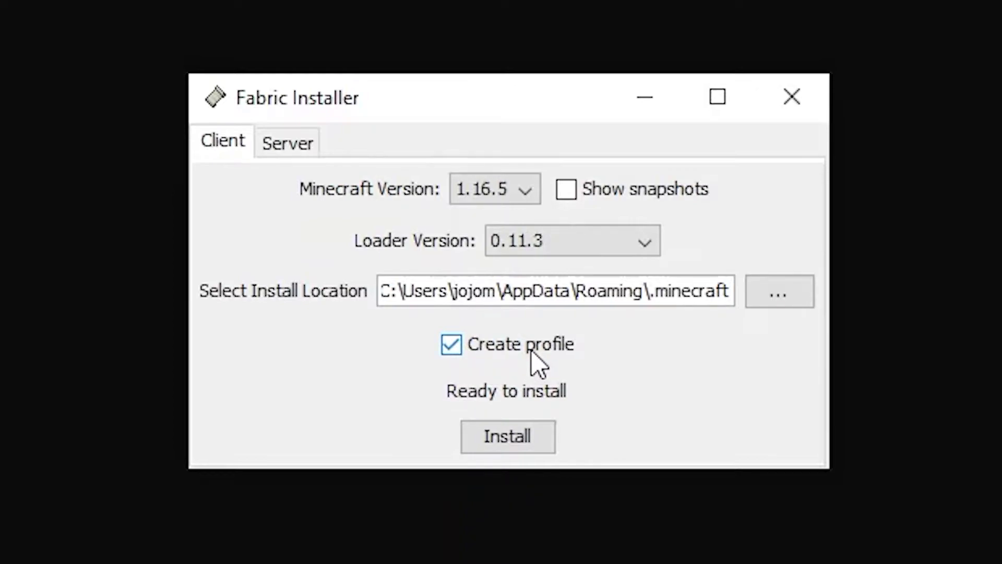
pyautogui.click(514, 444)
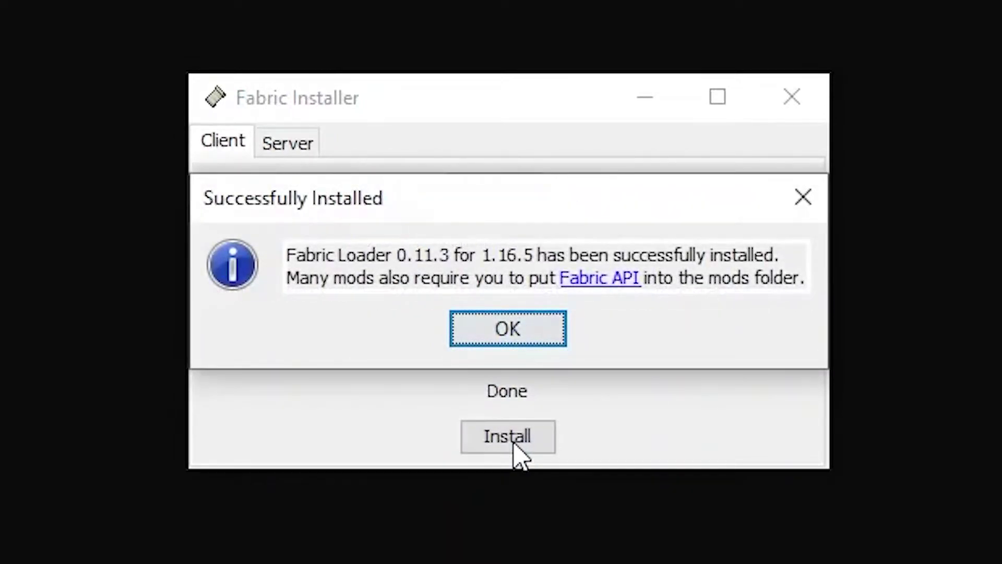
# Dismiss the success message and start Minecraft Launcher by searching 'minecraft' in the Start menu
pyautogui.click(500, 329)
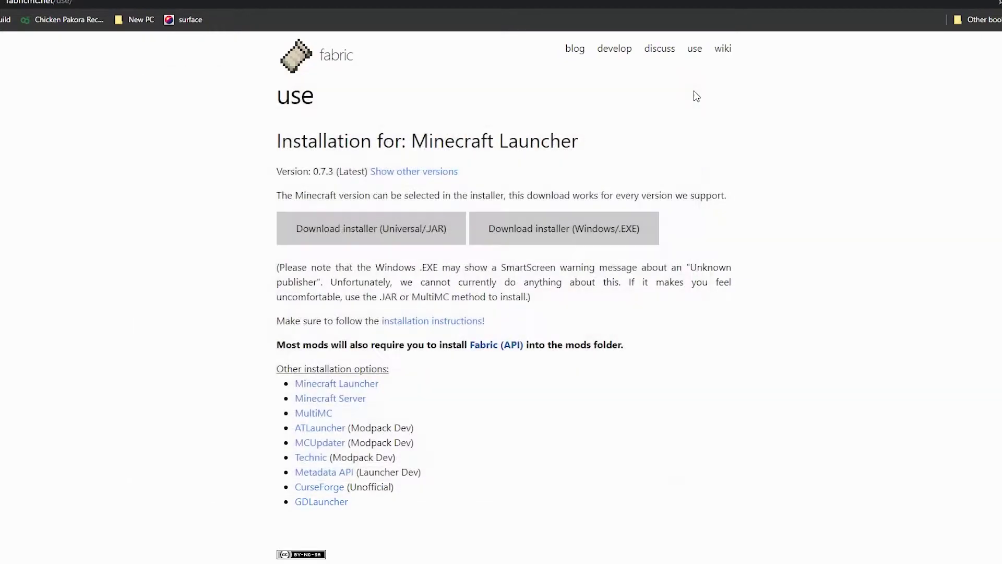
pyautogui.press('super')
pyautogui.write('minea')
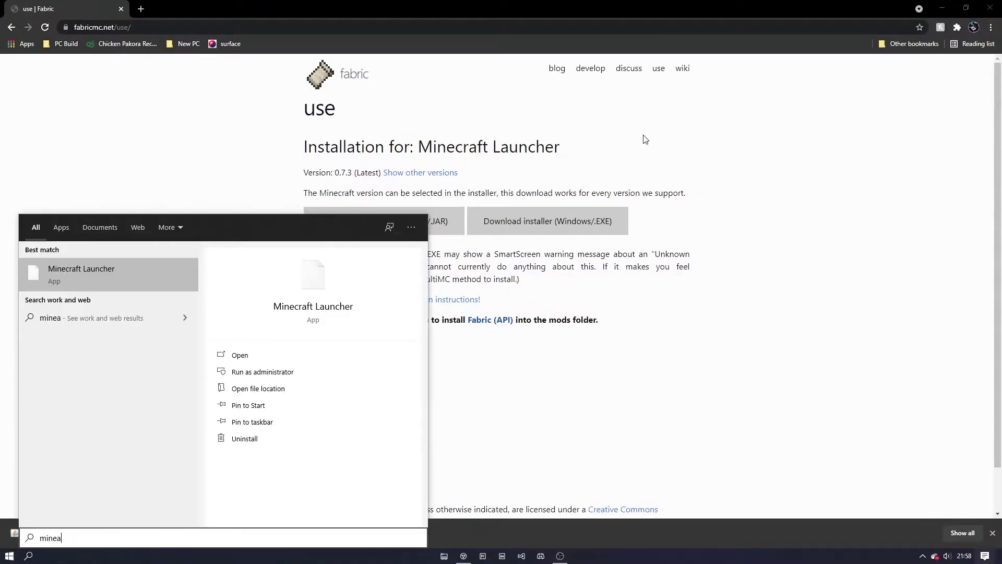
pyautogui.press('BackSpace')
pyautogui.write('craft')
pyautogui.press('Return')
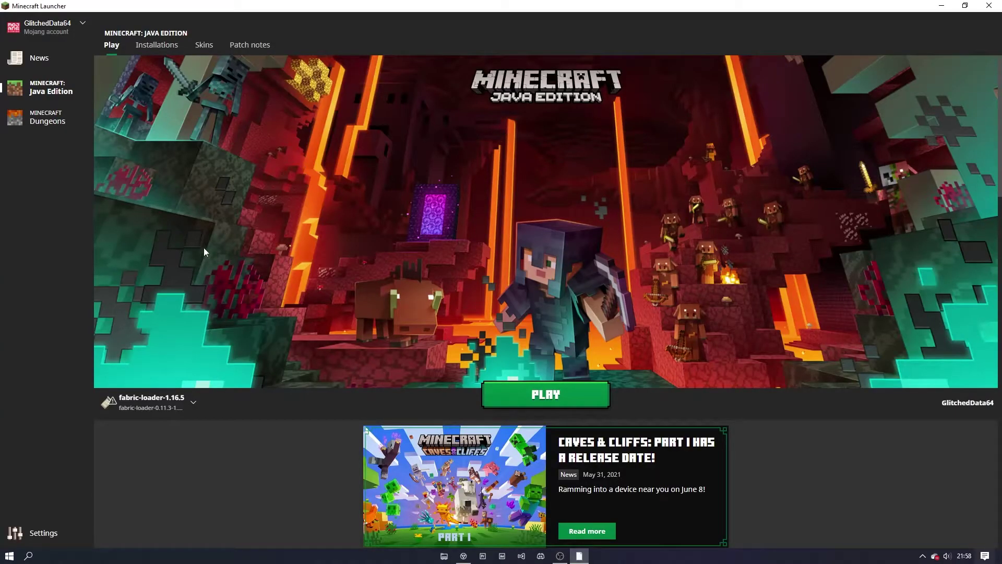
pyautogui.moveTo(103, 413)
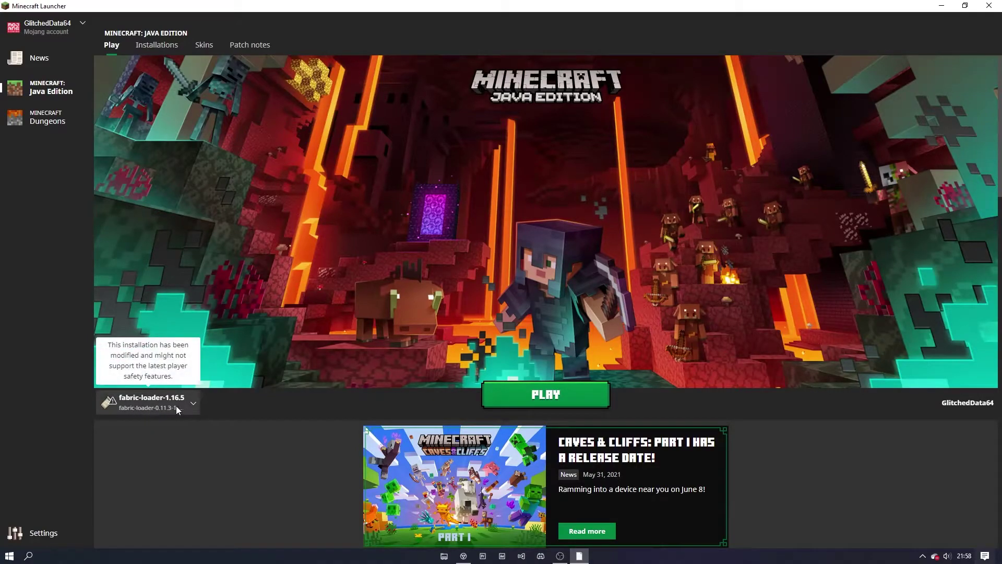
# Play the fabric-loader-1.16.5 installation, maximize the game, confirm Fabric (Modded), then quit
pyautogui.click(546, 397)
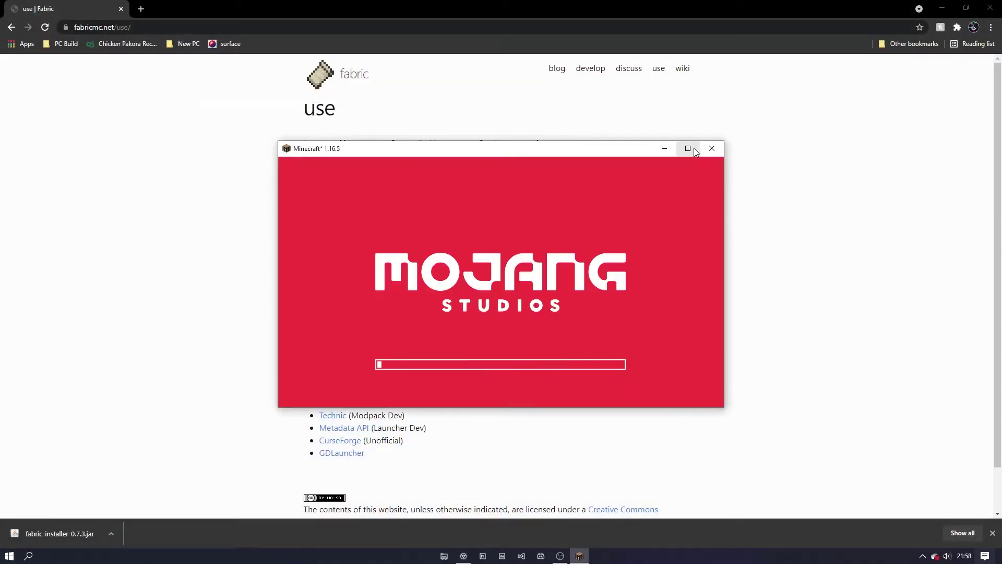
pyautogui.click(693, 148)
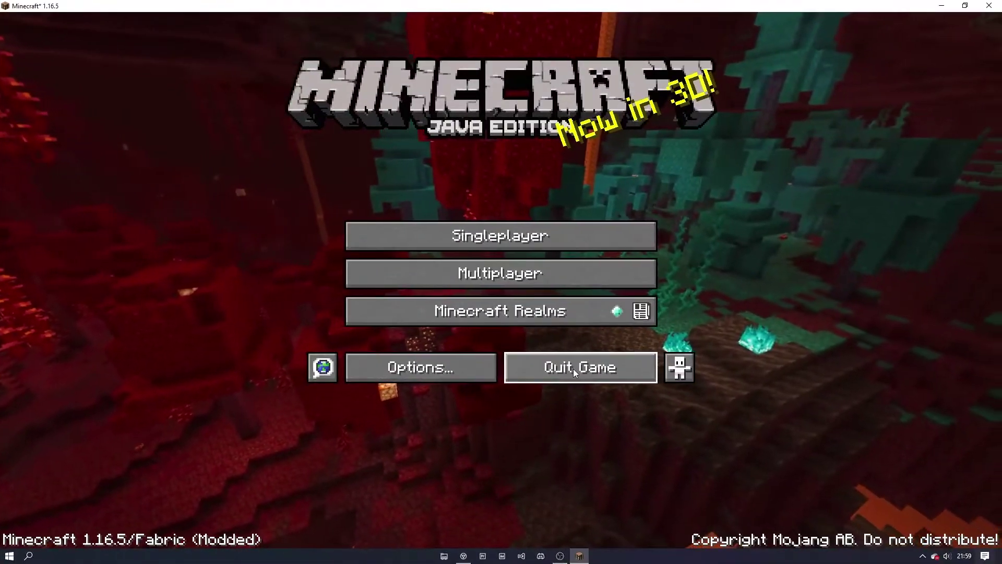
pyautogui.click(574, 369)
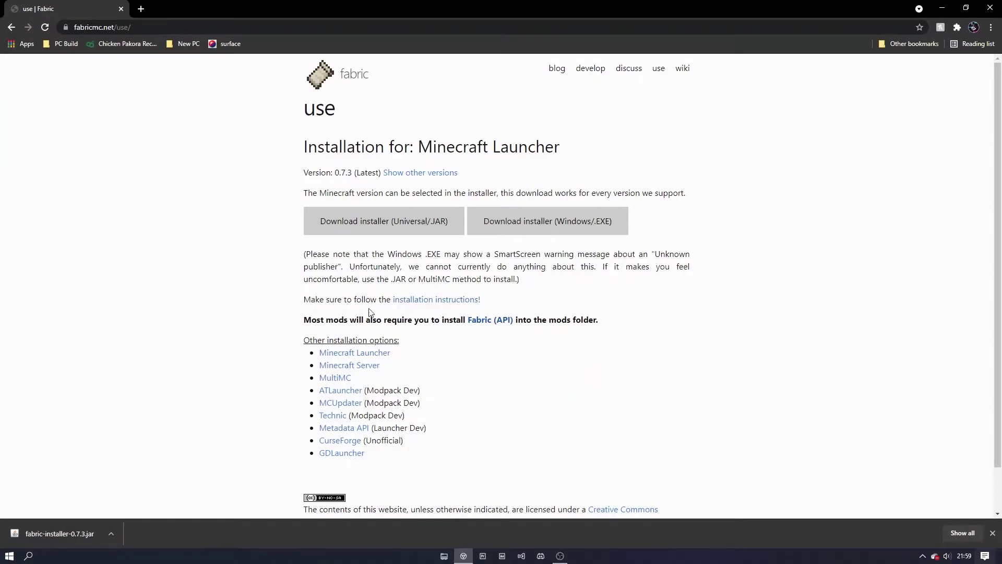
pyautogui.moveTo(302, 325); pyautogui.dragTo(576, 320)
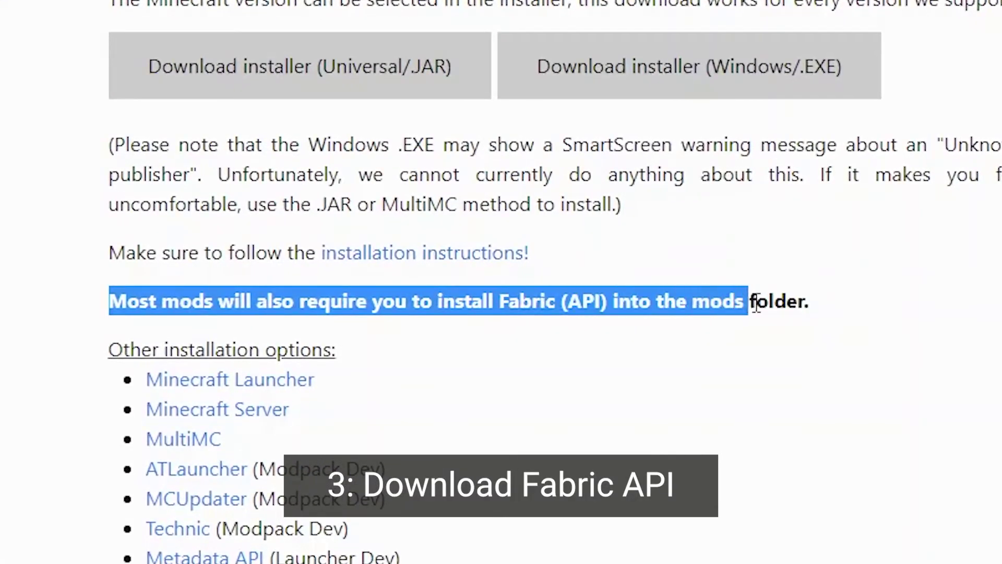
pyautogui.moveTo(756, 305); pyautogui.dragTo(817, 306)
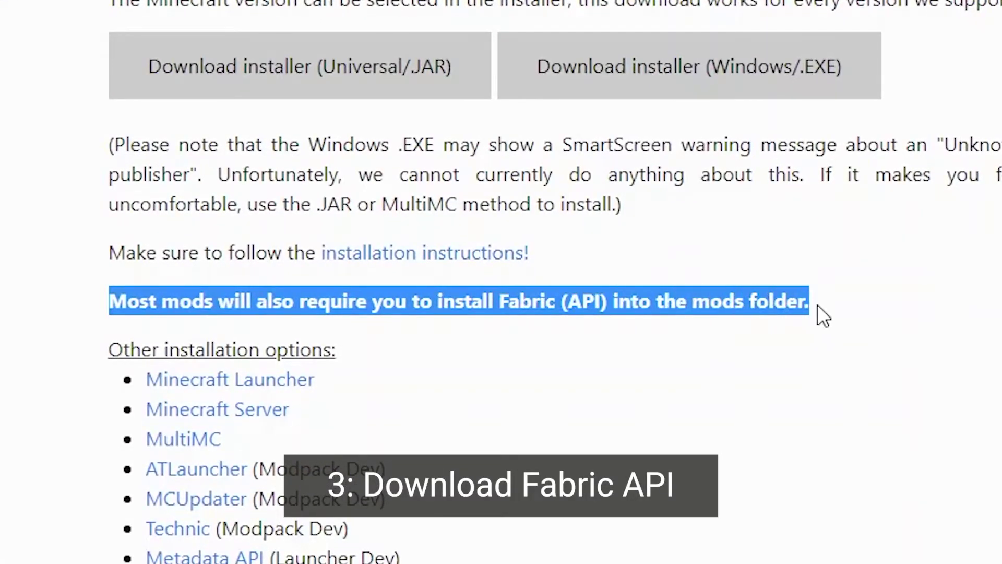
pyautogui.click(818, 306)
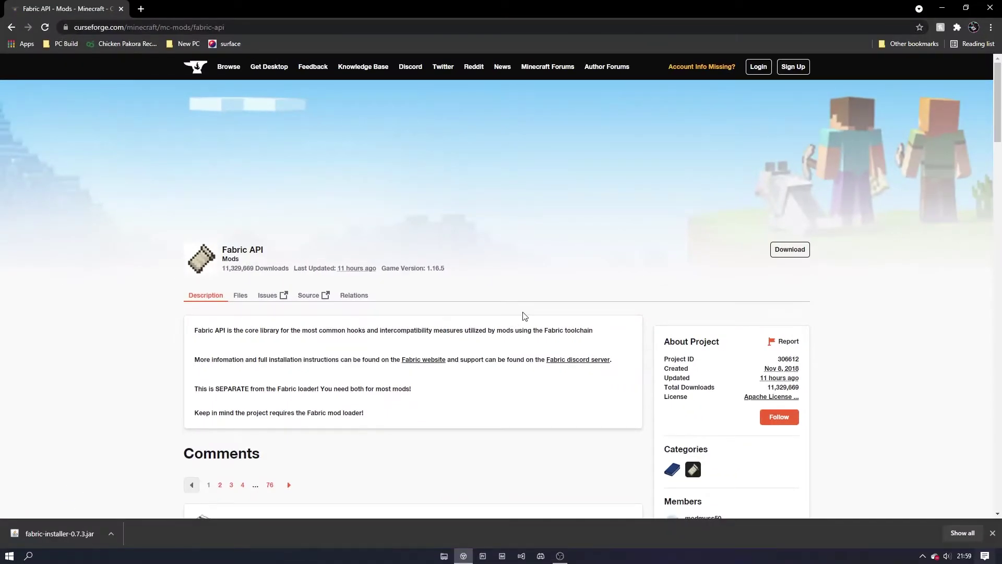
# From the CurseForge Files list, download the [1.16.5] Fabric API 0.34.6 jar and keep it
pyautogui.scroll(-1, 524, 311)
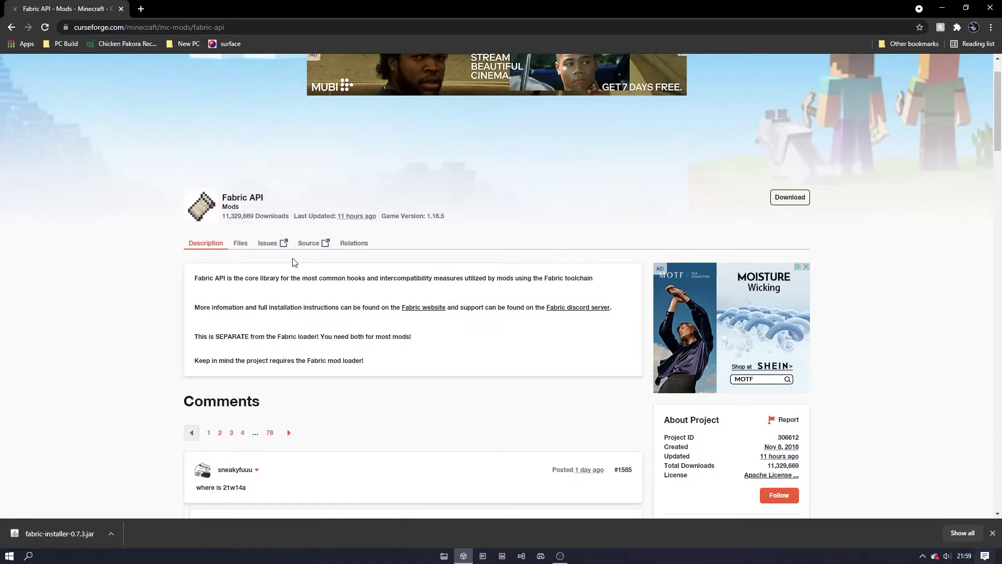
pyautogui.click(241, 244)
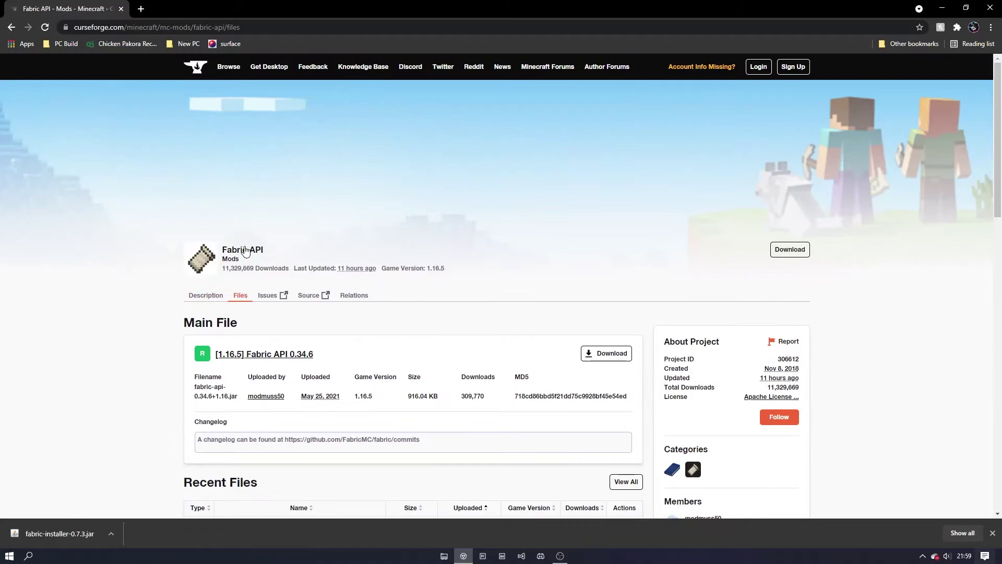
pyautogui.scroll(-2, 364, 268)
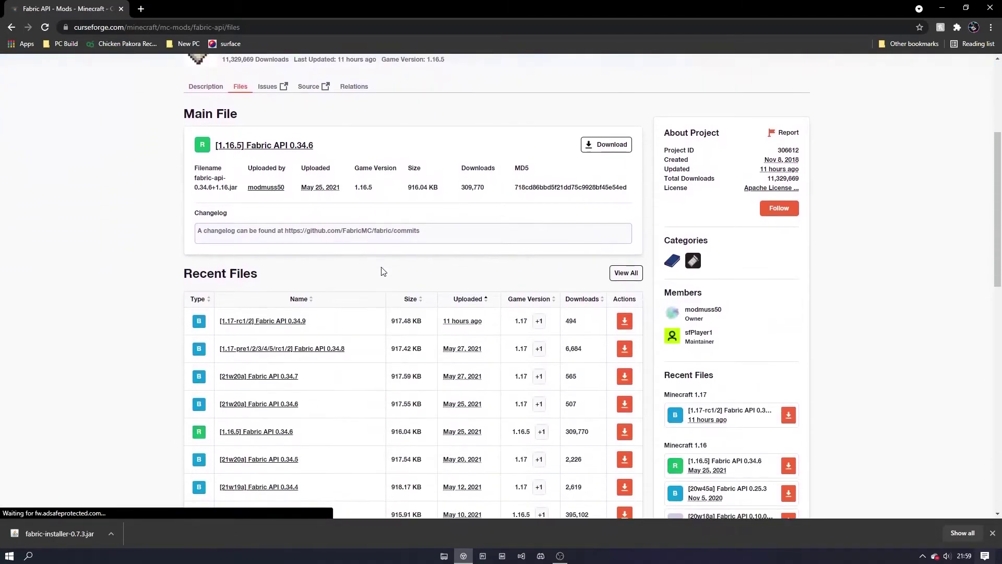
pyautogui.scroll(-3, 446, 291)
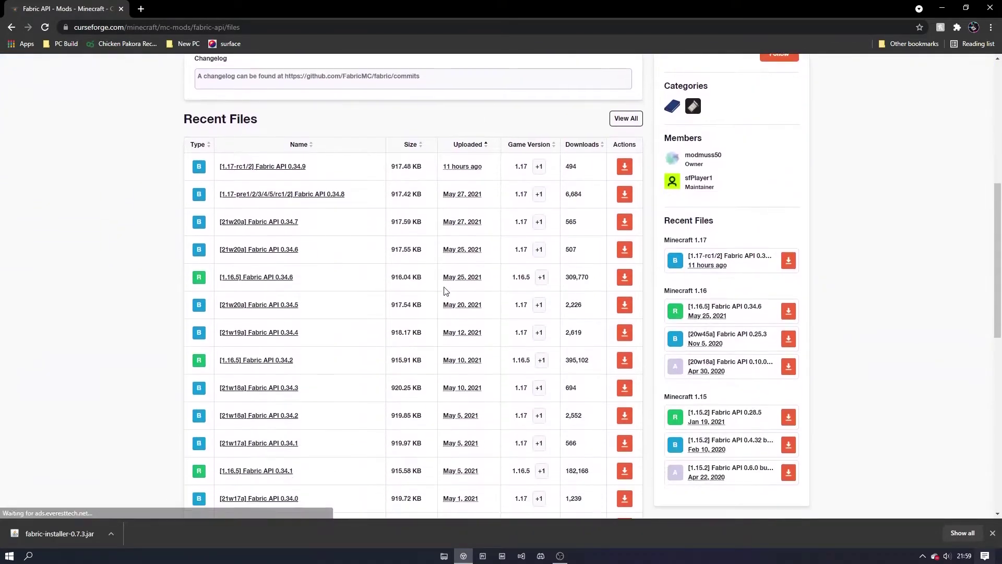
pyautogui.click(625, 275)
pyautogui.click(195, 533)
pyautogui.click(942, 7)
# Move fabric-api-0.34.6+1.16.jar from Downloads into %appdata%\.minecraft\mods
pyautogui.click(444, 556)
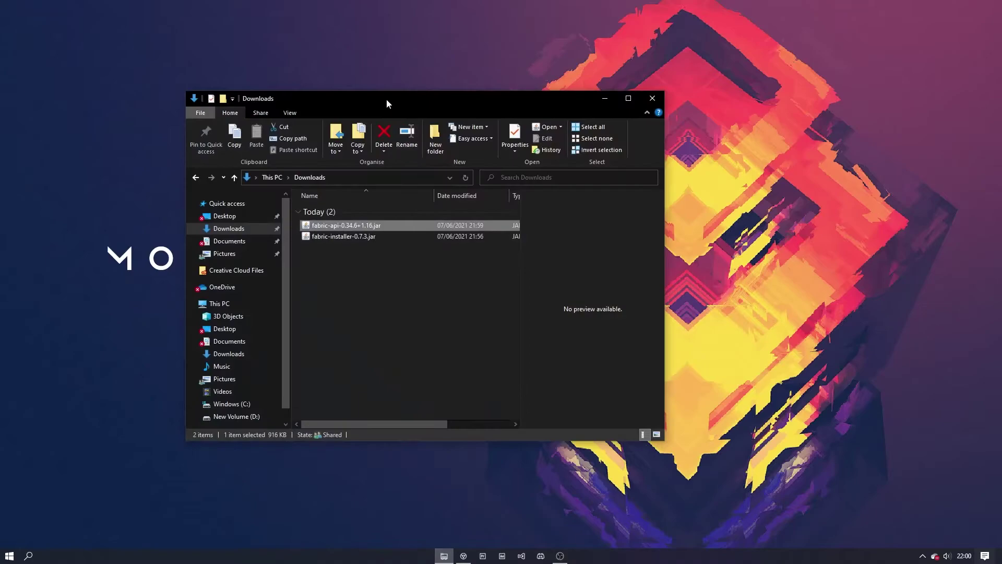
pyautogui.moveTo(386, 99); pyautogui.dragTo(711, 102)
pyautogui.click(9, 555)
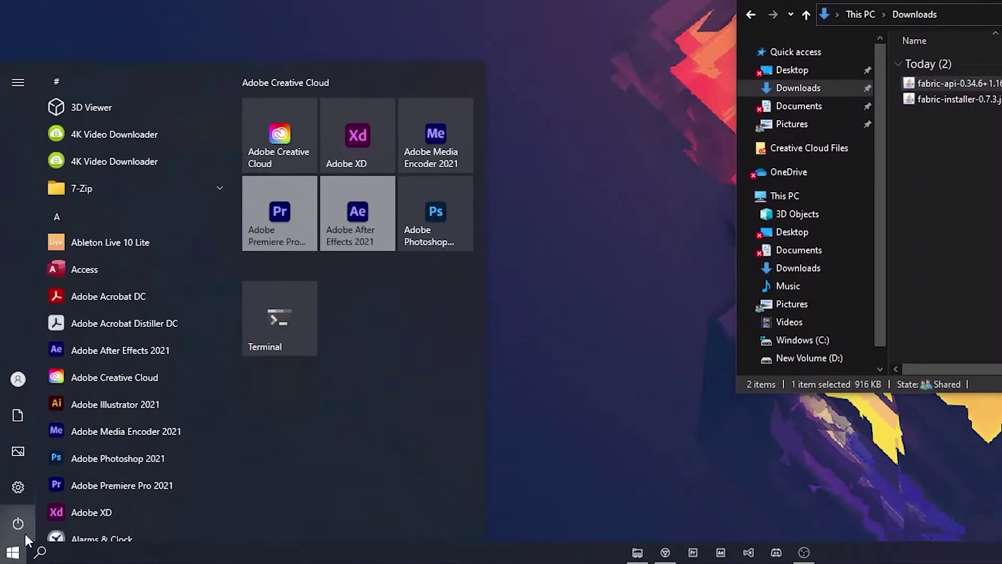
pyautogui.moveTo(24, 532)
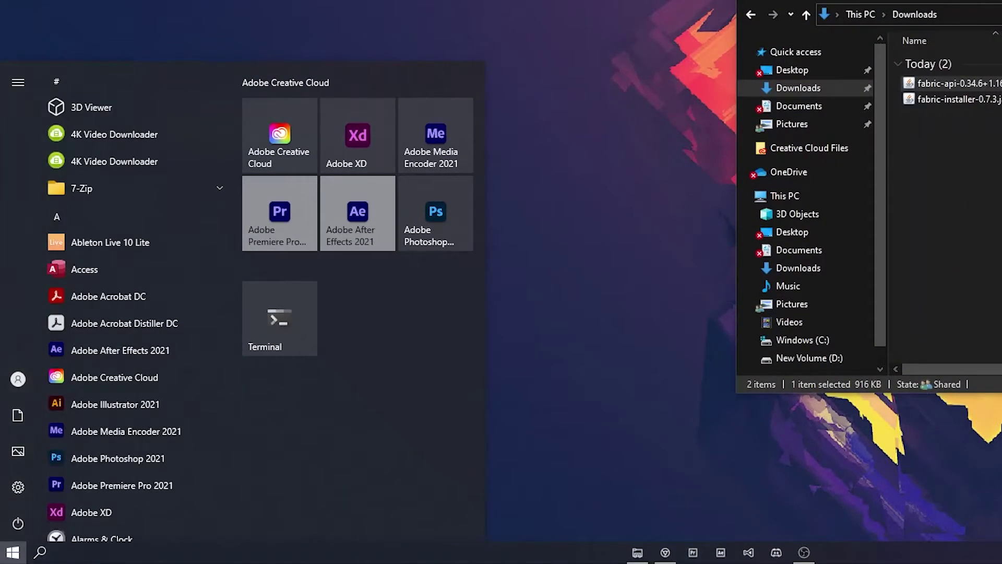
pyautogui.write('%')
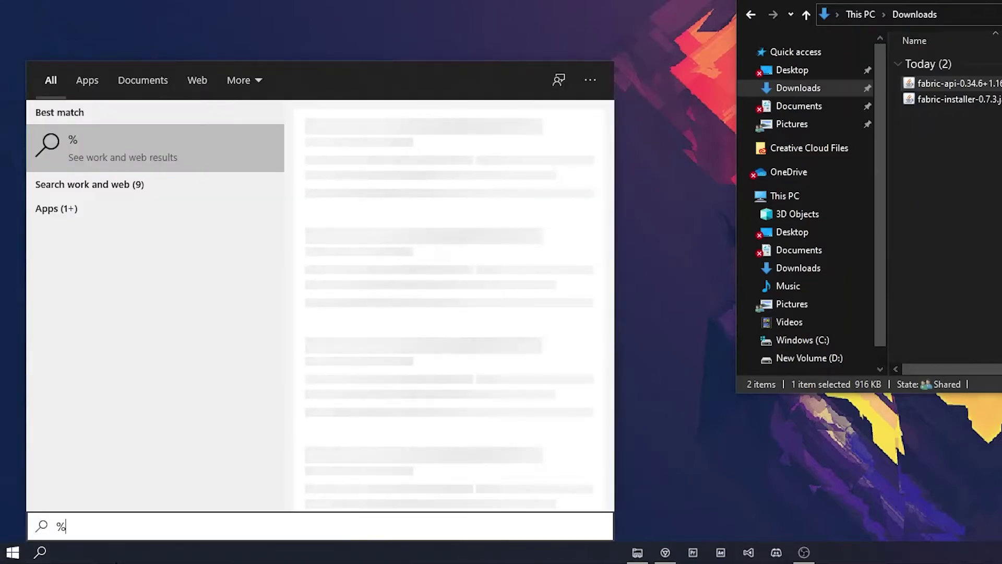
pyautogui.write('appdata%')
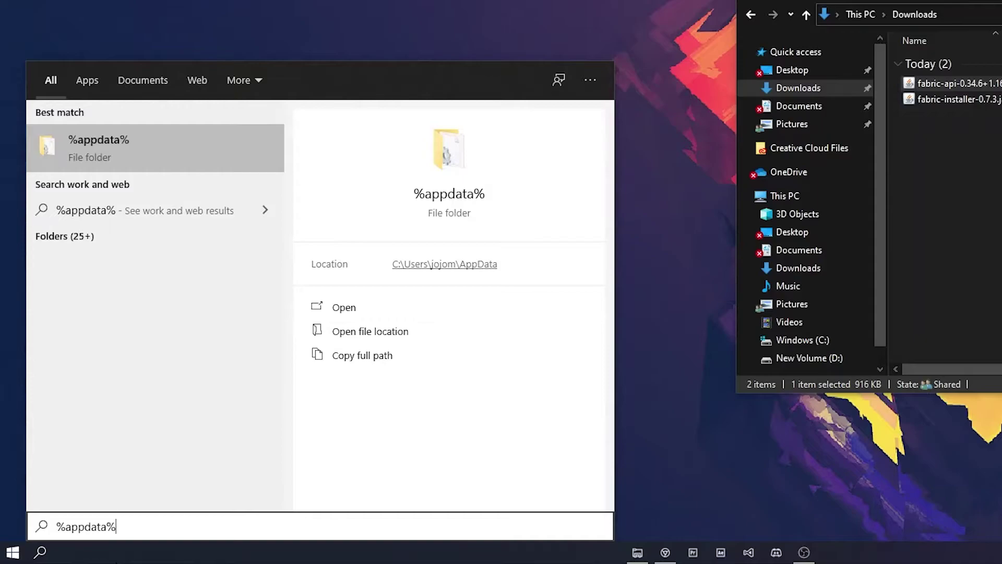
pyautogui.press('Return')
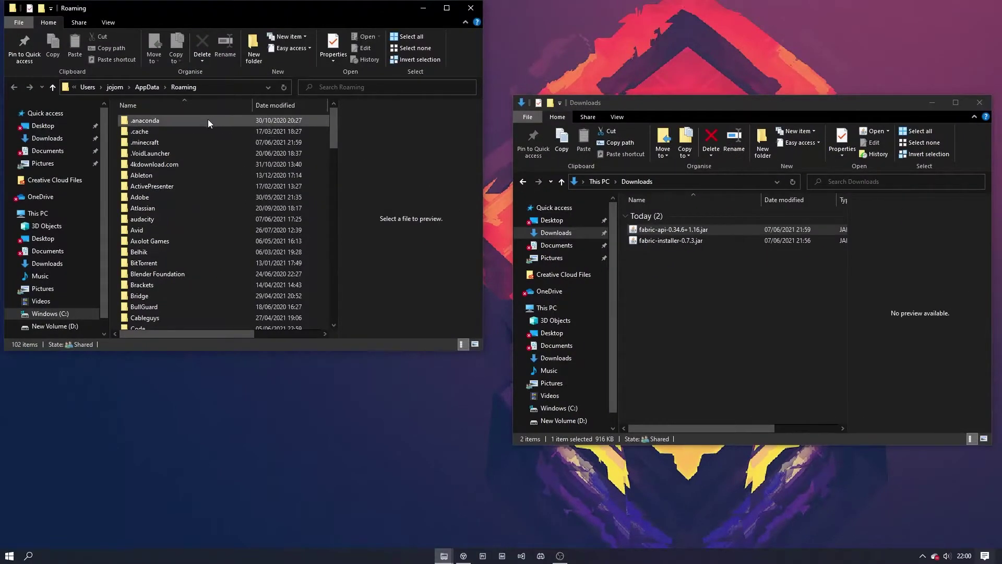
pyautogui.doubleClick(153, 144)
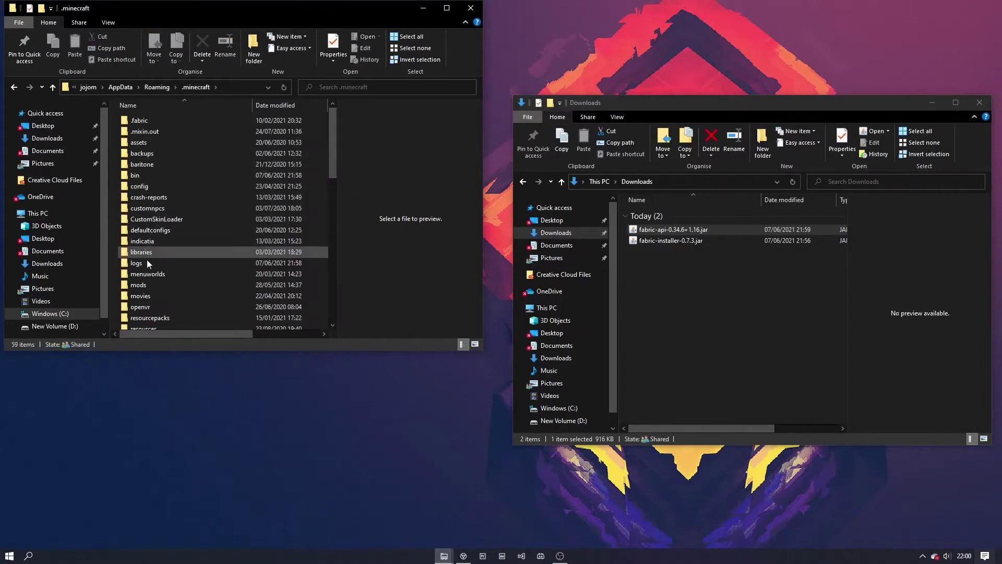
pyautogui.doubleClick(140, 287)
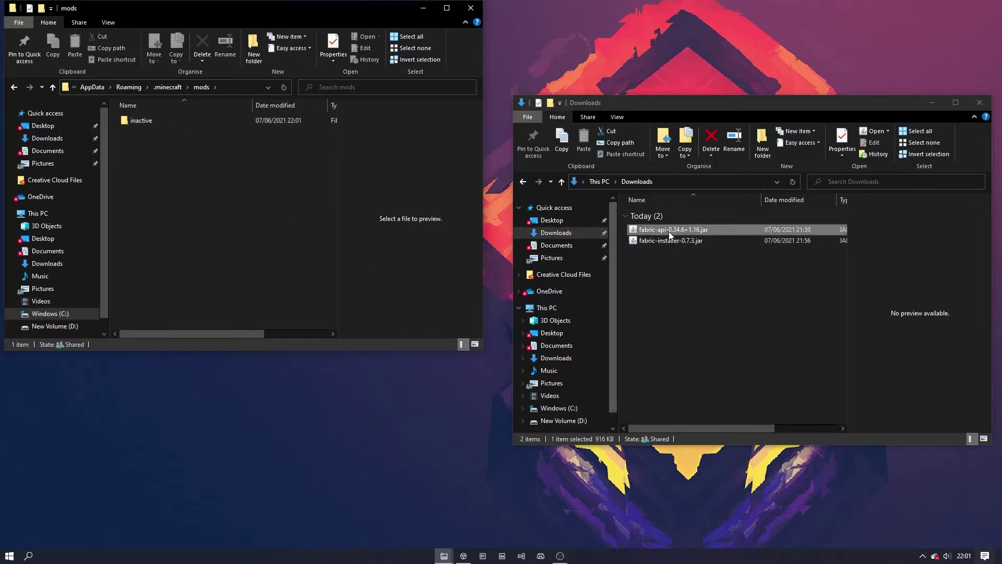
pyautogui.moveTo(680, 231); pyautogui.dragTo(214, 171)
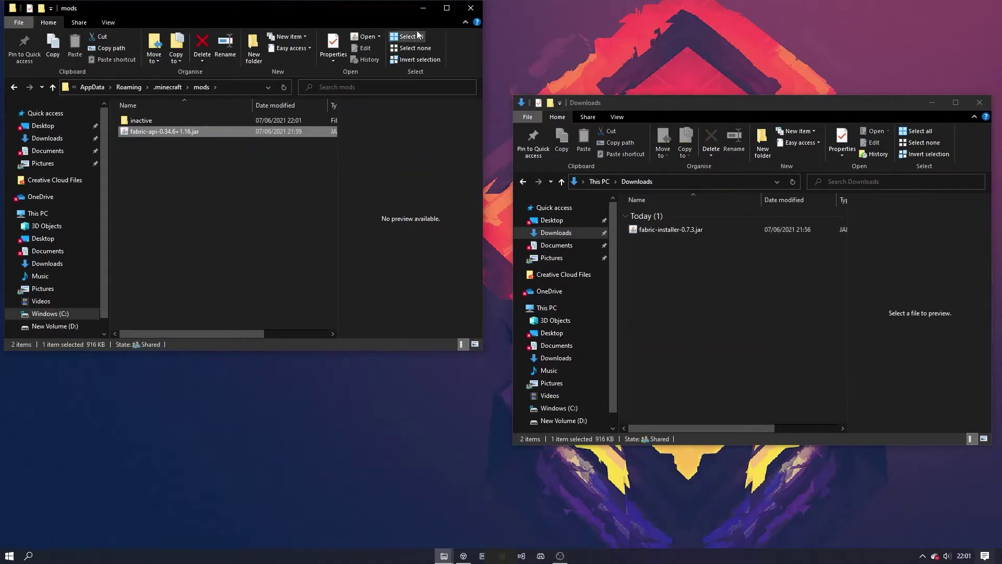
pyautogui.click(424, 7)
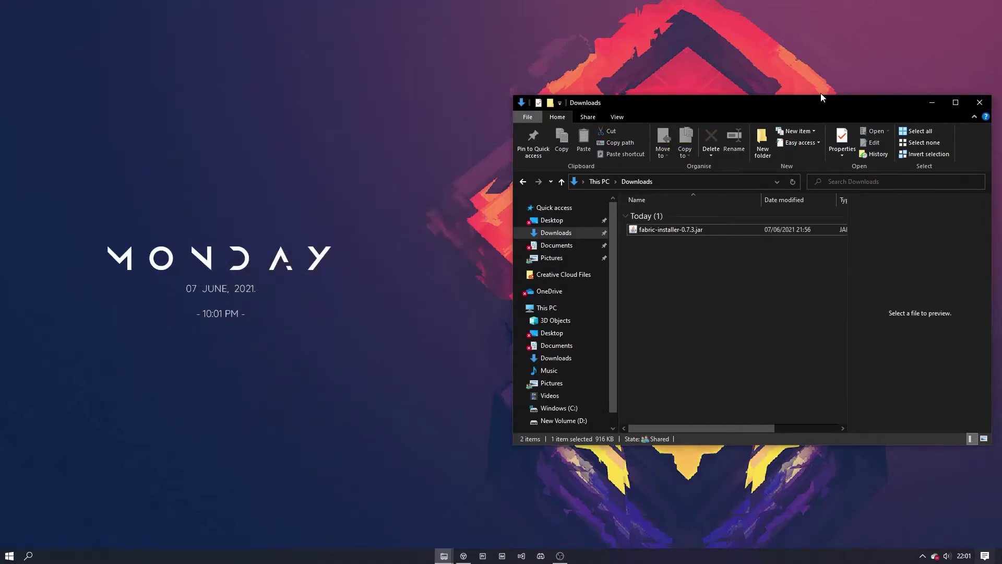
# Search for 'immersive portals mo' in a new Chrome tab
pyautogui.click(935, 102)
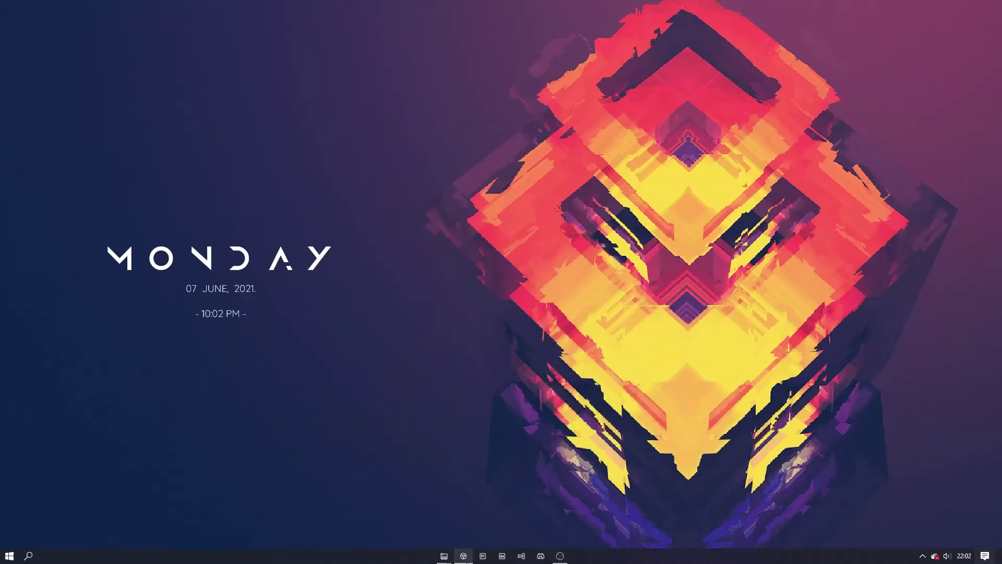
pyautogui.click(463, 556)
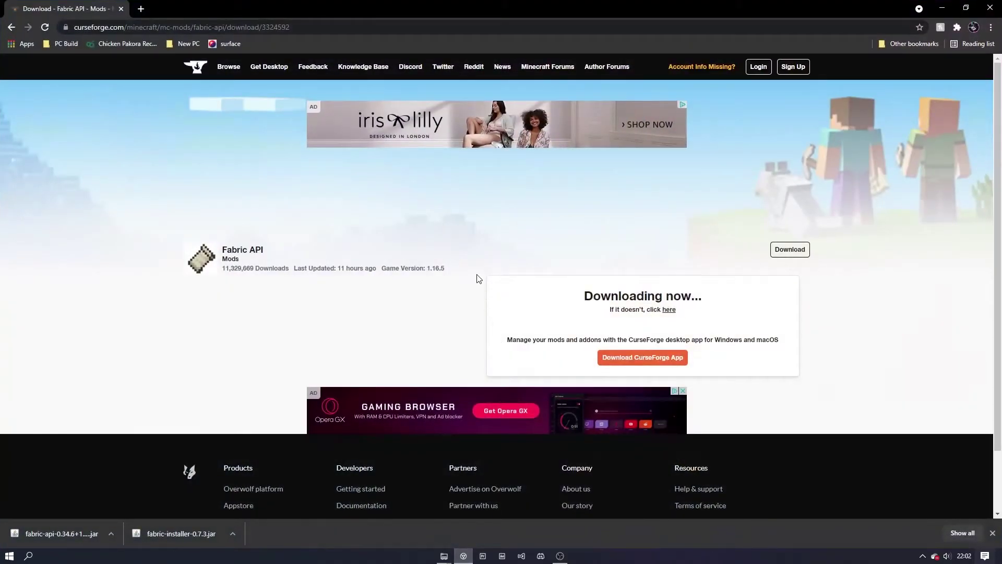
pyautogui.click(140, 9)
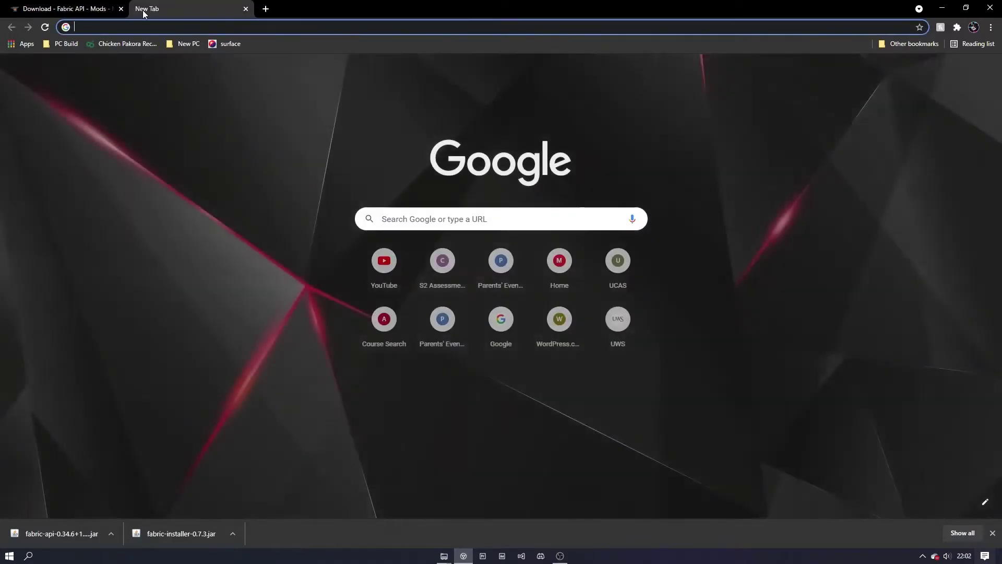
pyautogui.write('immersive portals mod')
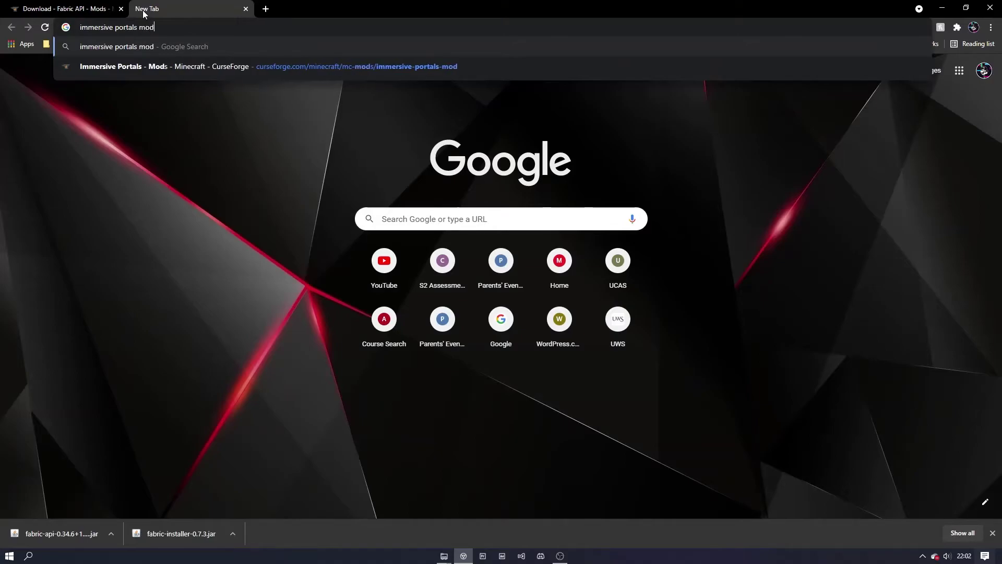
pyautogui.press('Return')
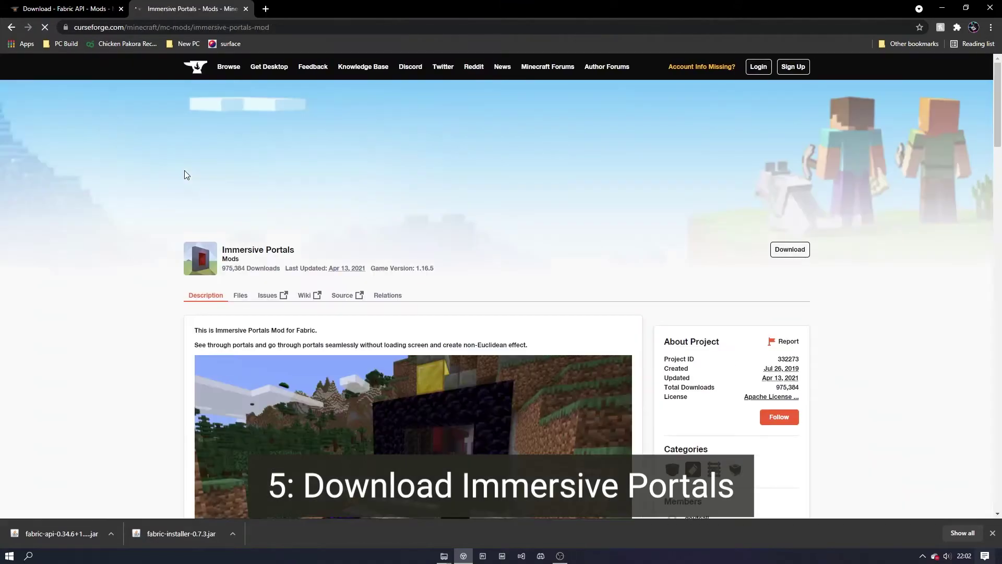
# Download the Immersive Portals 0.90 release from CurseForge Files and keep the jar
pyautogui.scroll(-2, 352, 352)
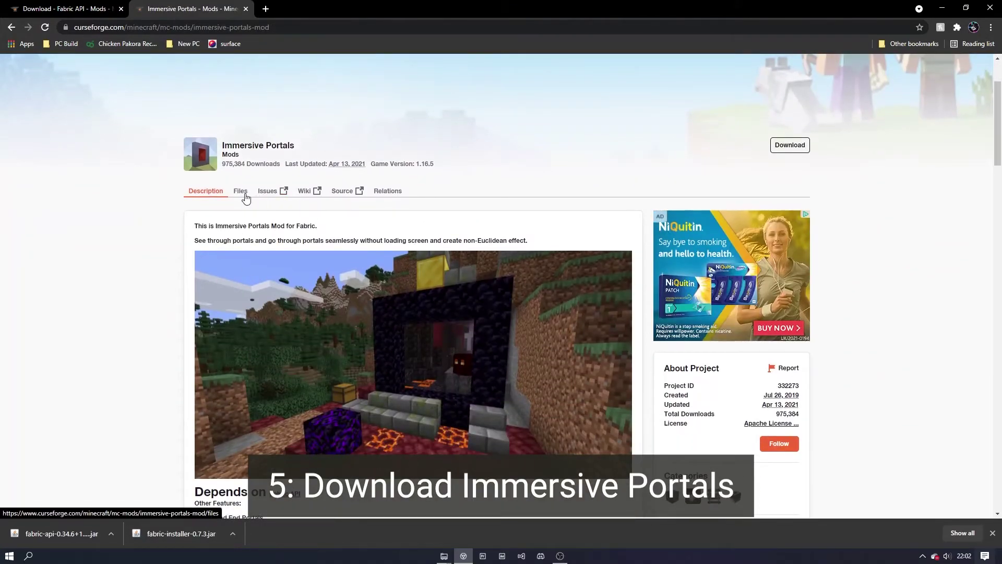
pyautogui.click(241, 193)
pyautogui.scroll(-5, 243, 196)
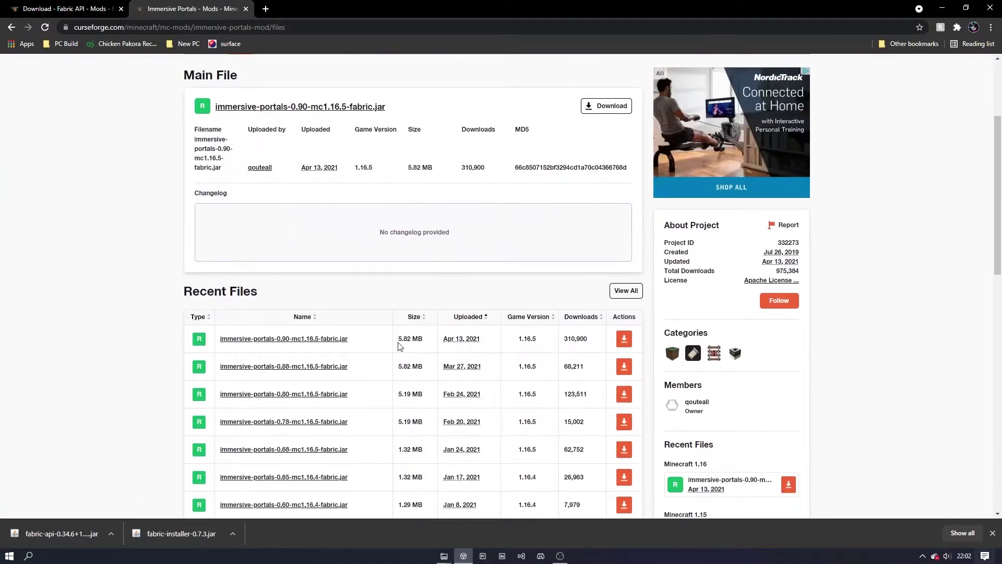
pyautogui.click(624, 338)
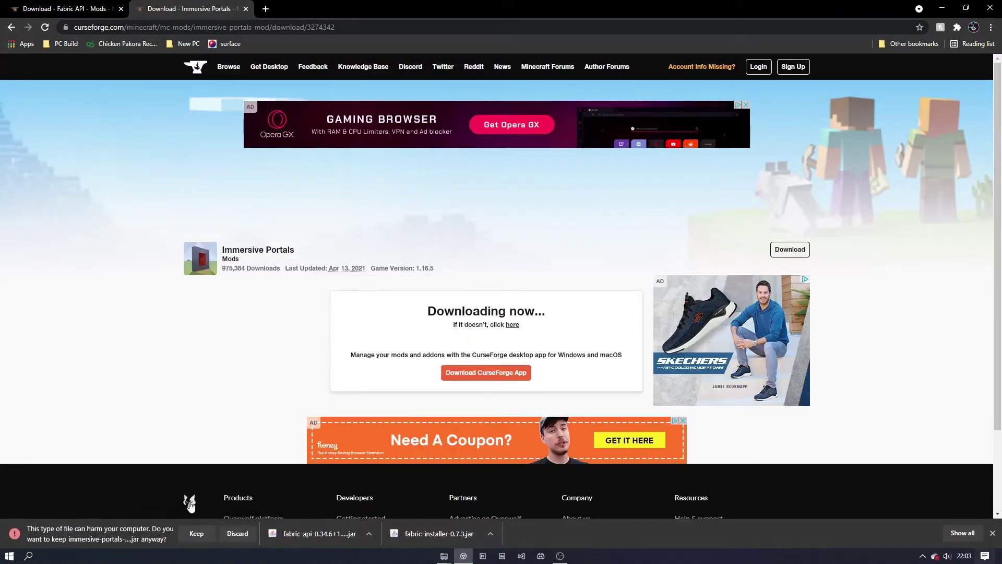
pyautogui.click(195, 532)
# Move immersive-portals-0.90-mc1.16.5-fabric.jar from Downloads into the .minecraft mods folder
pyautogui.click(941, 8)
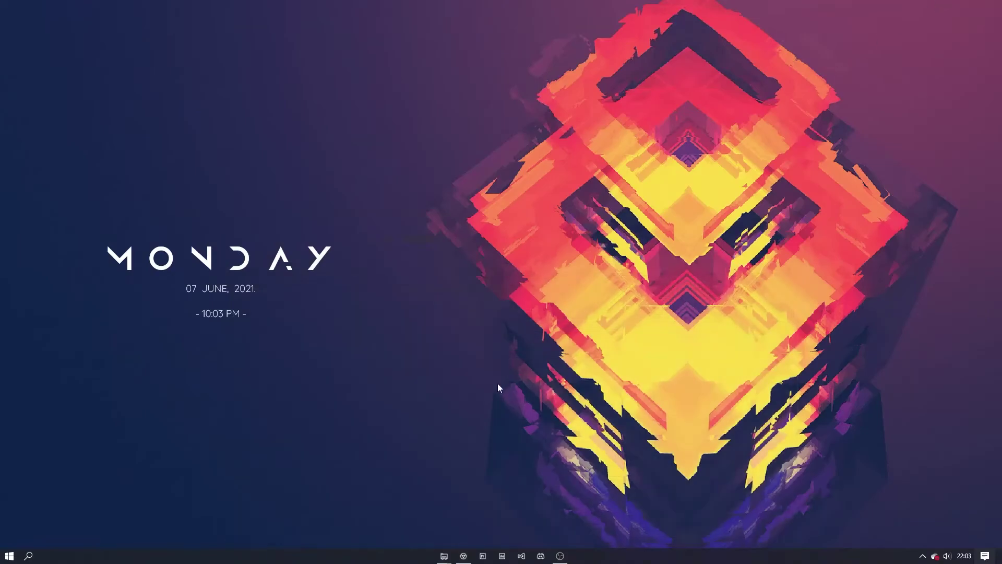
pyautogui.click(443, 557)
pyautogui.click(472, 519)
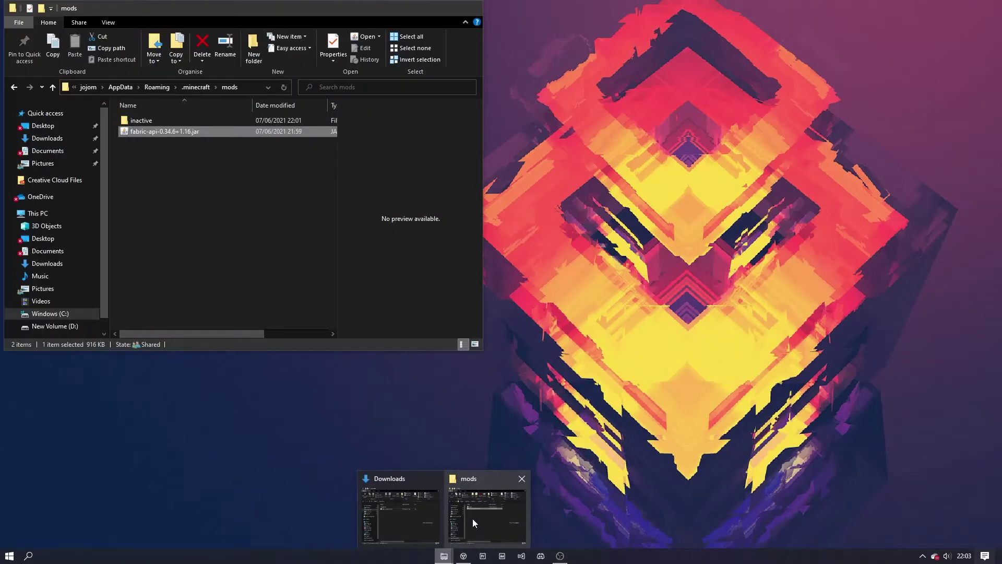
pyautogui.click(444, 555)
pyautogui.click(408, 516)
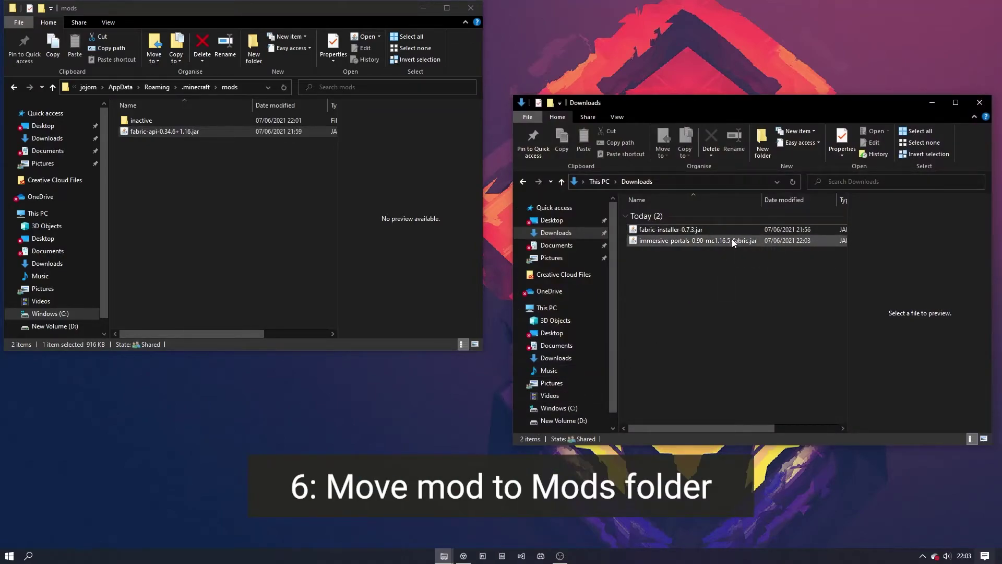
pyautogui.moveTo(732, 239); pyautogui.dragTo(193, 184)
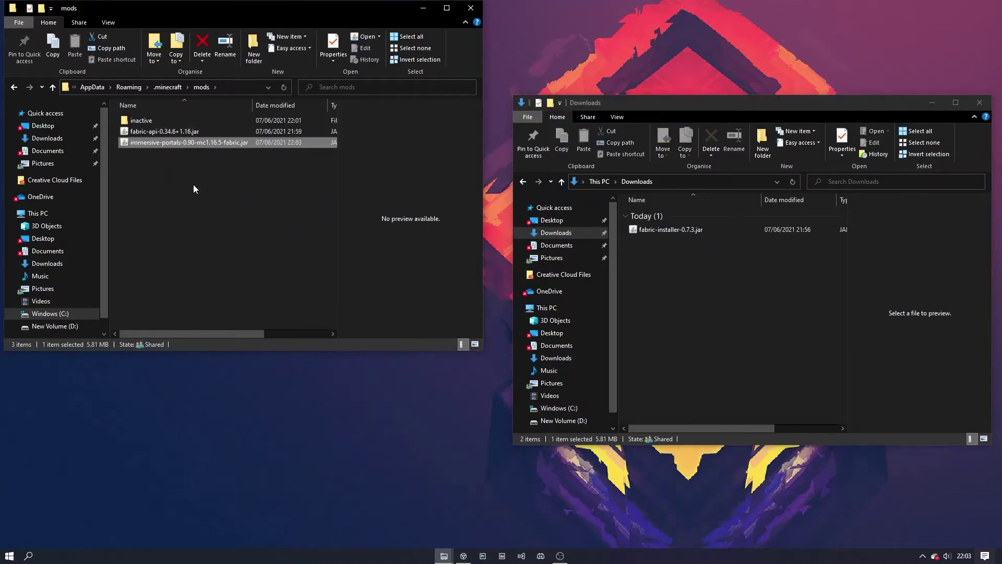
pyautogui.click(424, 8)
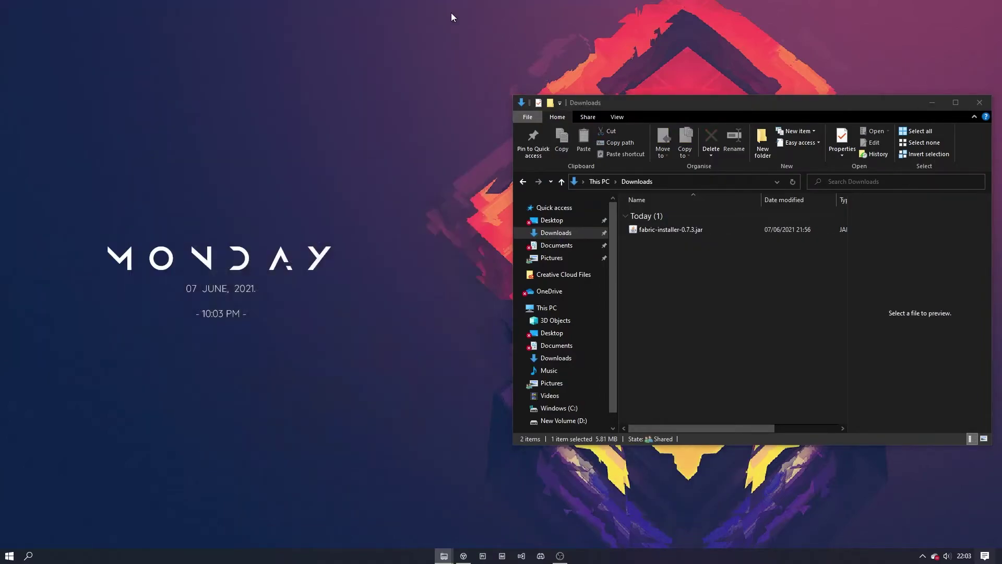
# Start Minecraft 1.16.5 Fabric from the Minecraft Launcher and view the installed mods list
pyautogui.click(931, 102)
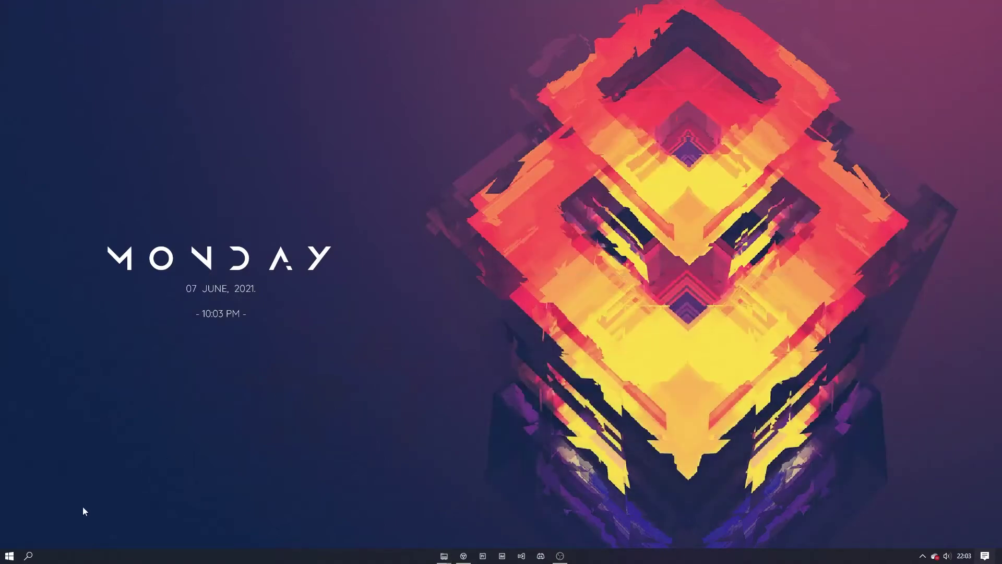
pyautogui.press('super')
pyautogui.write('minecraft')
pyautogui.press('Return')
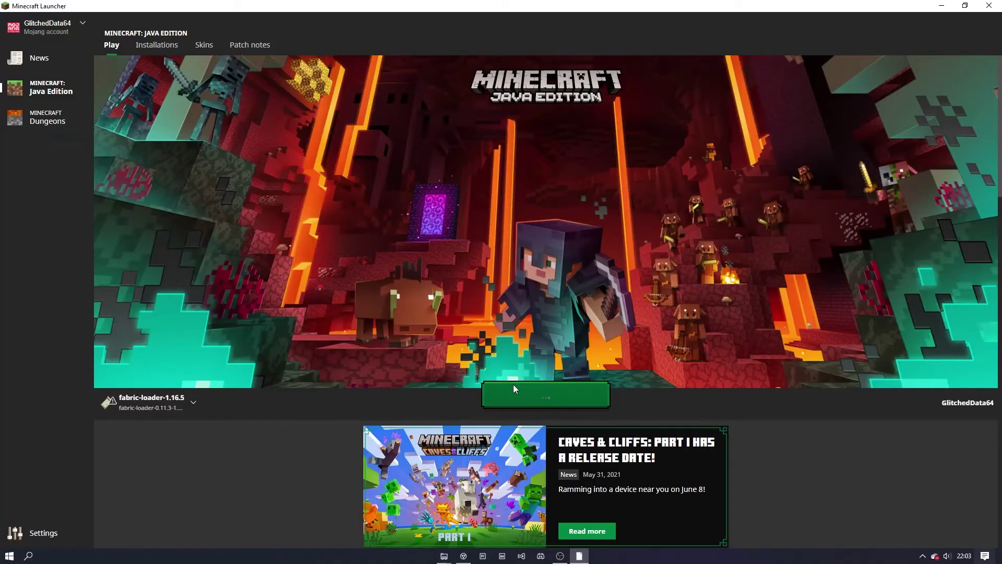
pyautogui.click(515, 385)
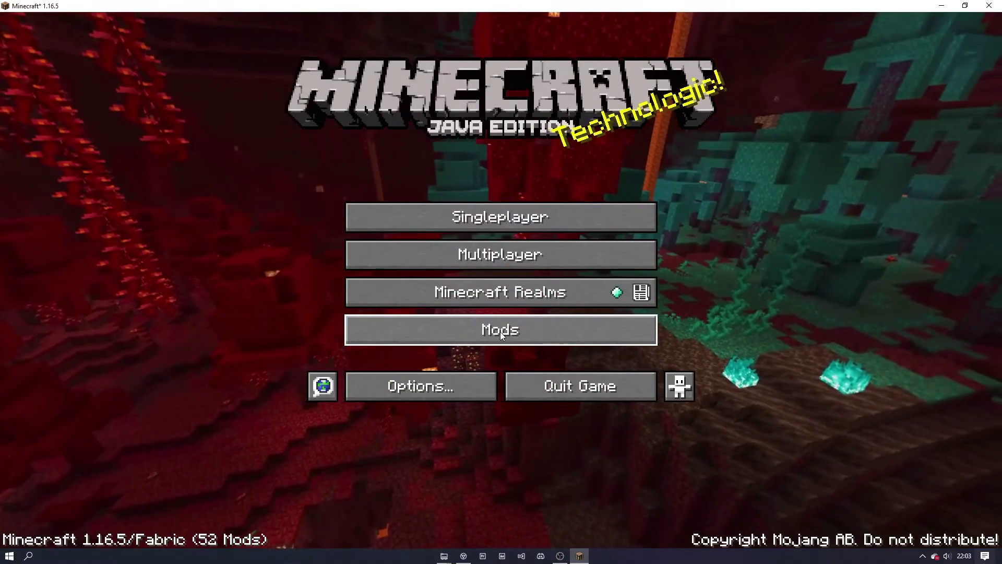
pyautogui.click(500, 330)
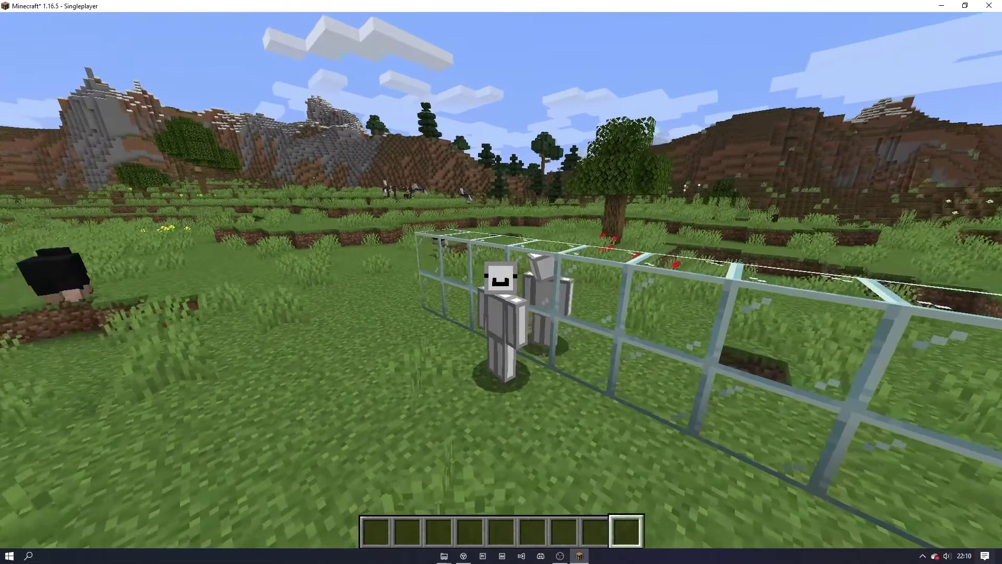
pyautogui.press('a')
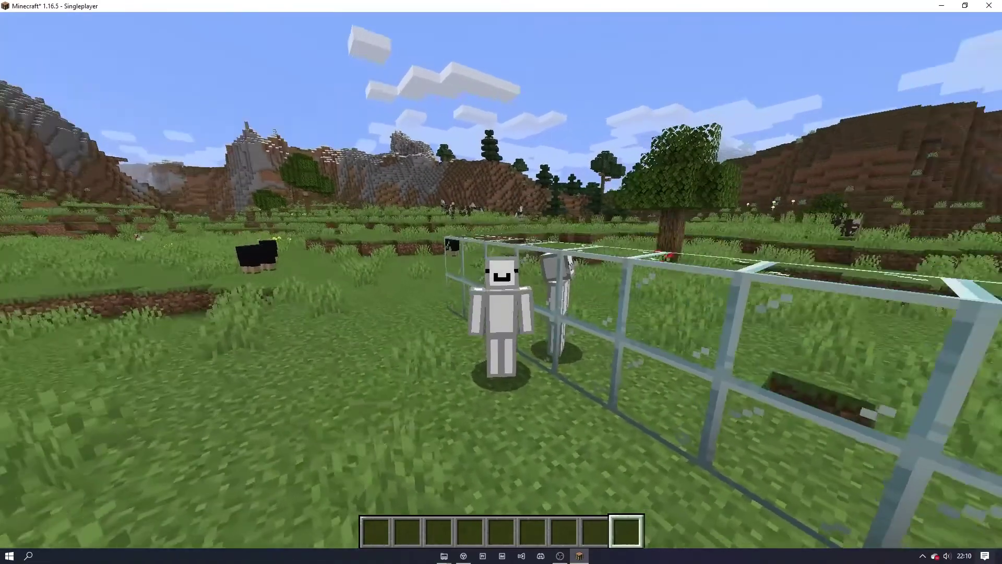